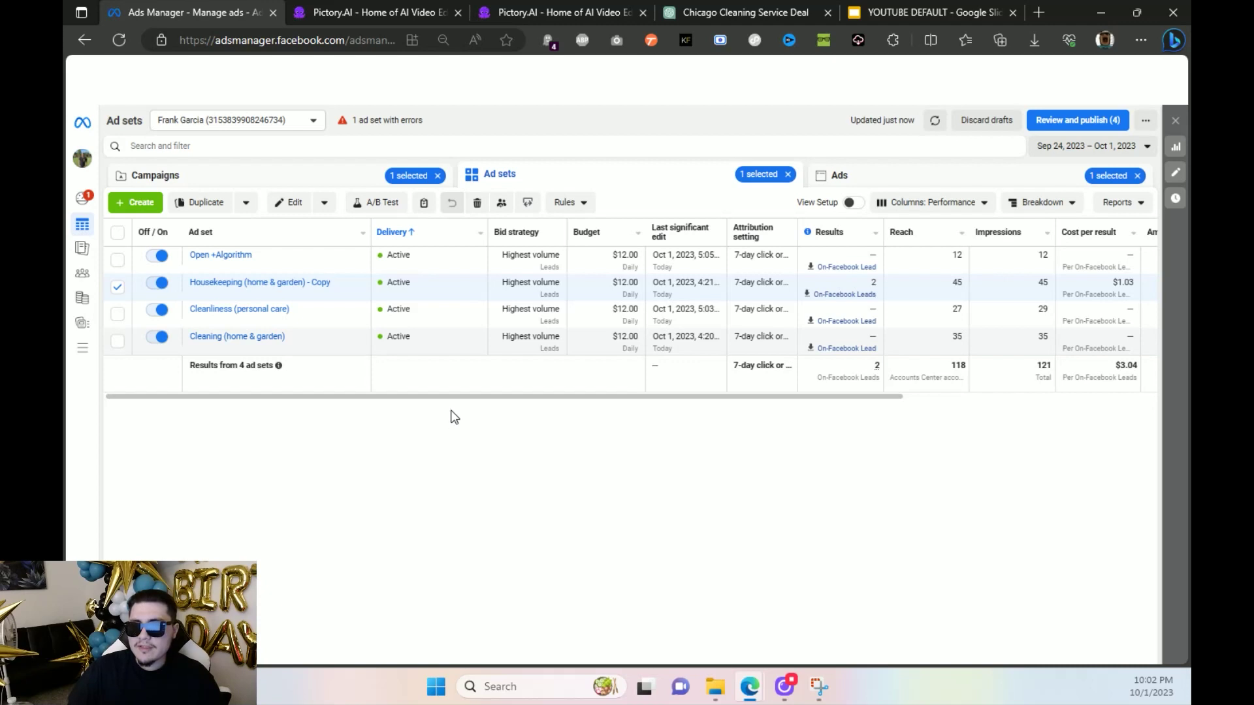
Step: Scroll the ad sets table right to reveal the Amount spent, Ends and Schedule columns
{"action": "left_click_drag", "start_coordinate": [453, 397], "coordinate": [660, 382]}
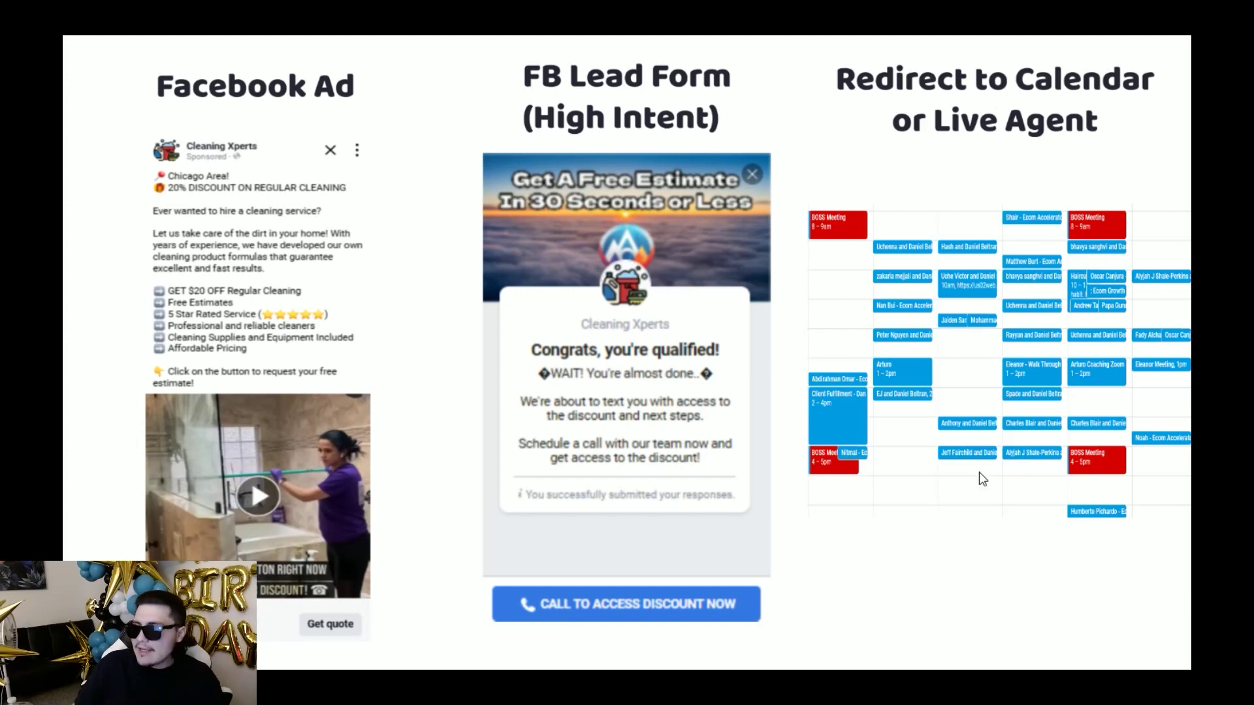
Step: Advance the funnel slide so a red box outlines the Facebook Ad panel
{"action": "key", "text": "Right"}
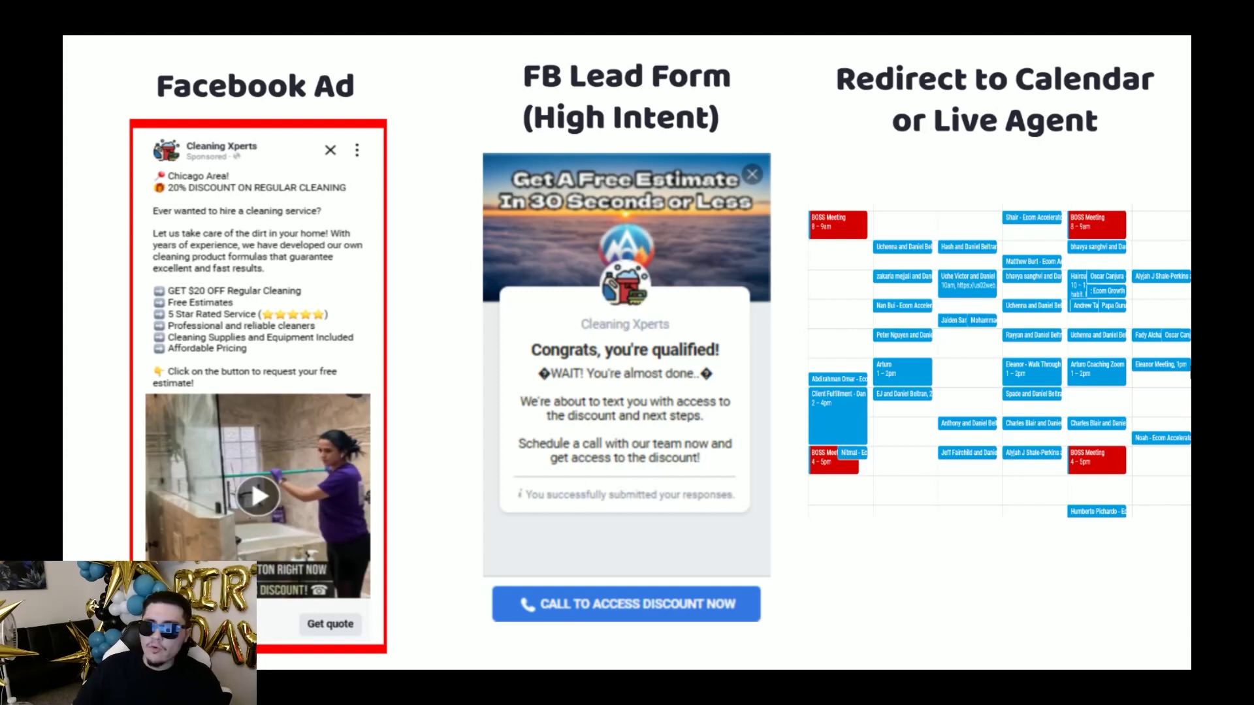
Step: Advance the slideshow toward the slide highlighting the FB Lead Form stage
{"action": "key", "text": "Right"}
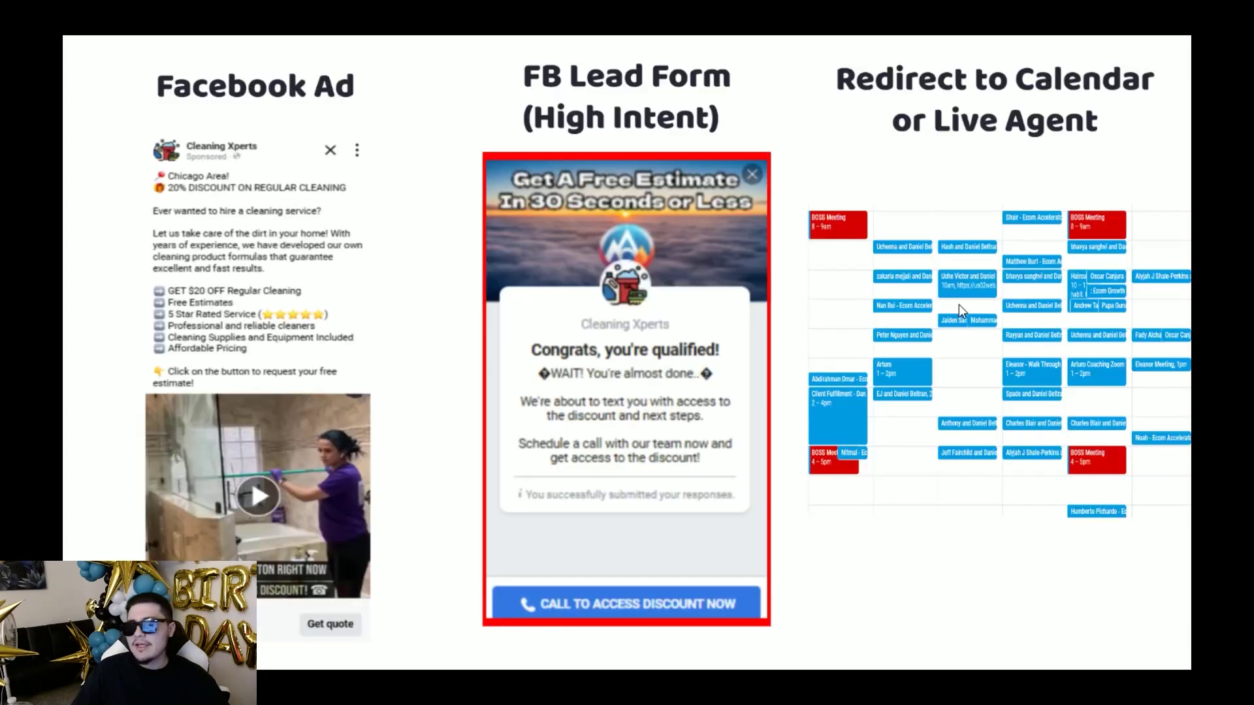
Step: Exit the slideshow, read the Chicago cleaning voiceover script in ChatGPT, then switch to Pictory
{"action": "key", "text": "Escape"}
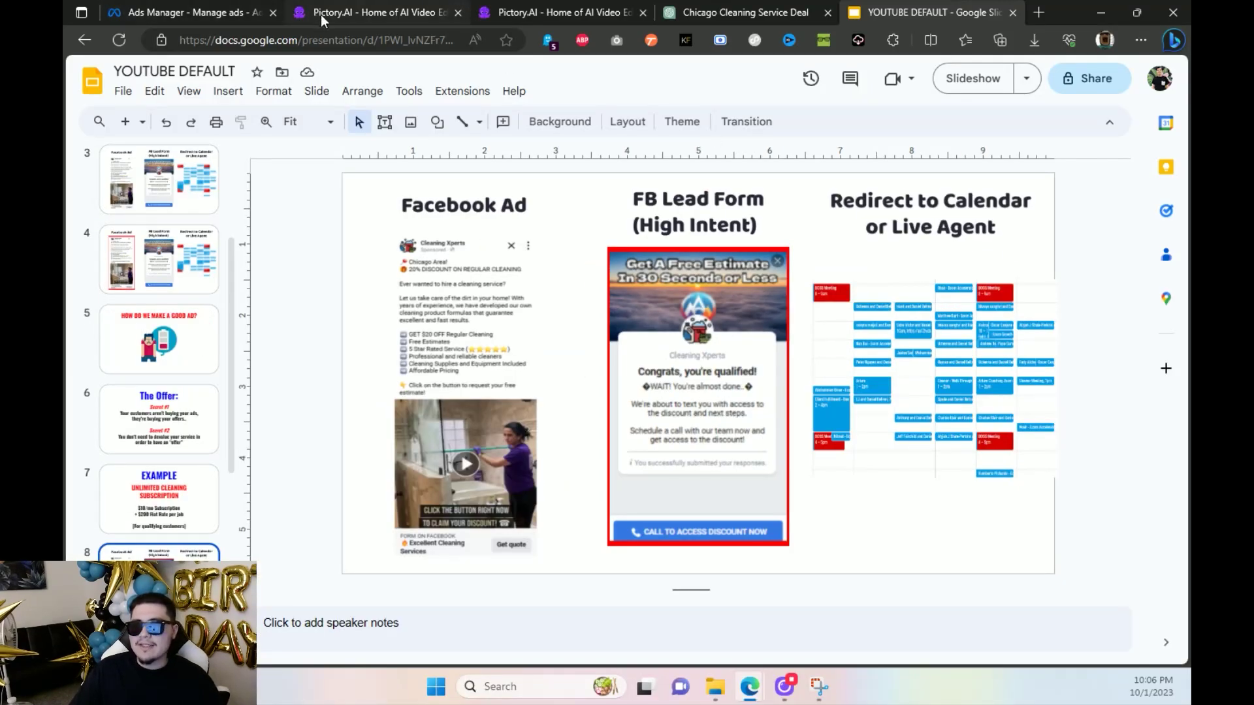
{"action": "left_click", "coordinate": [750, 9]}
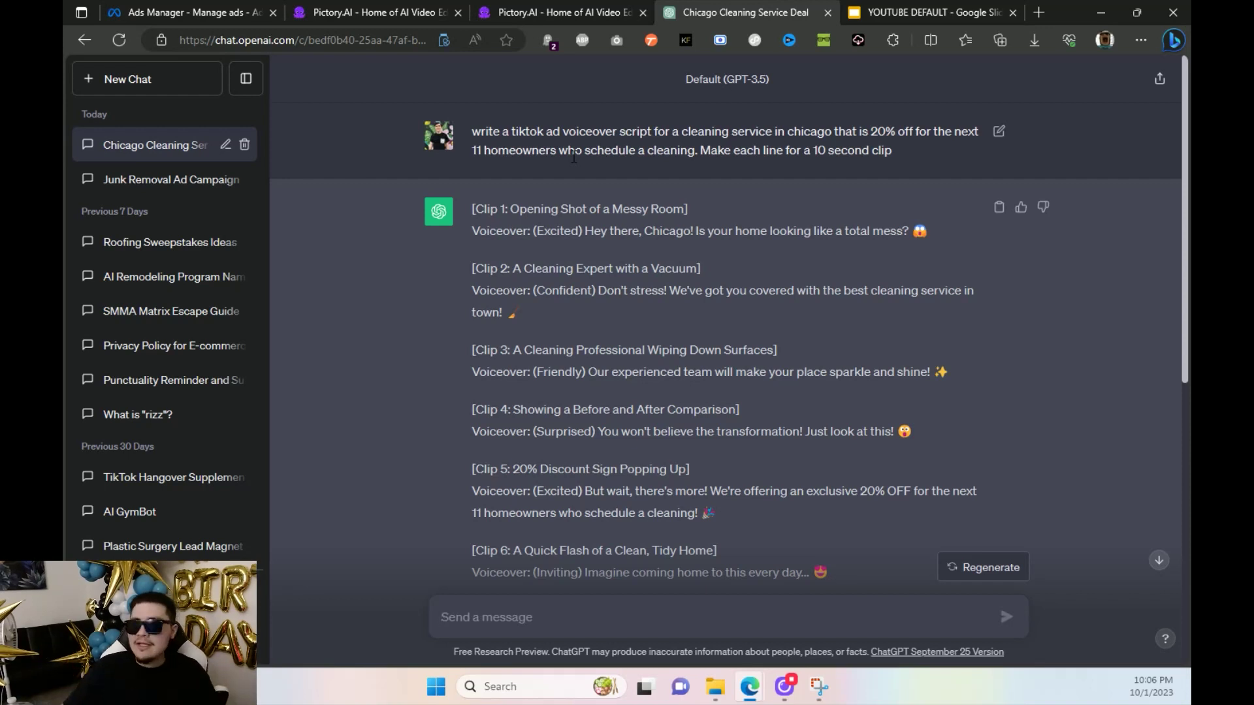
{"action": "left_click", "coordinate": [658, 234]}
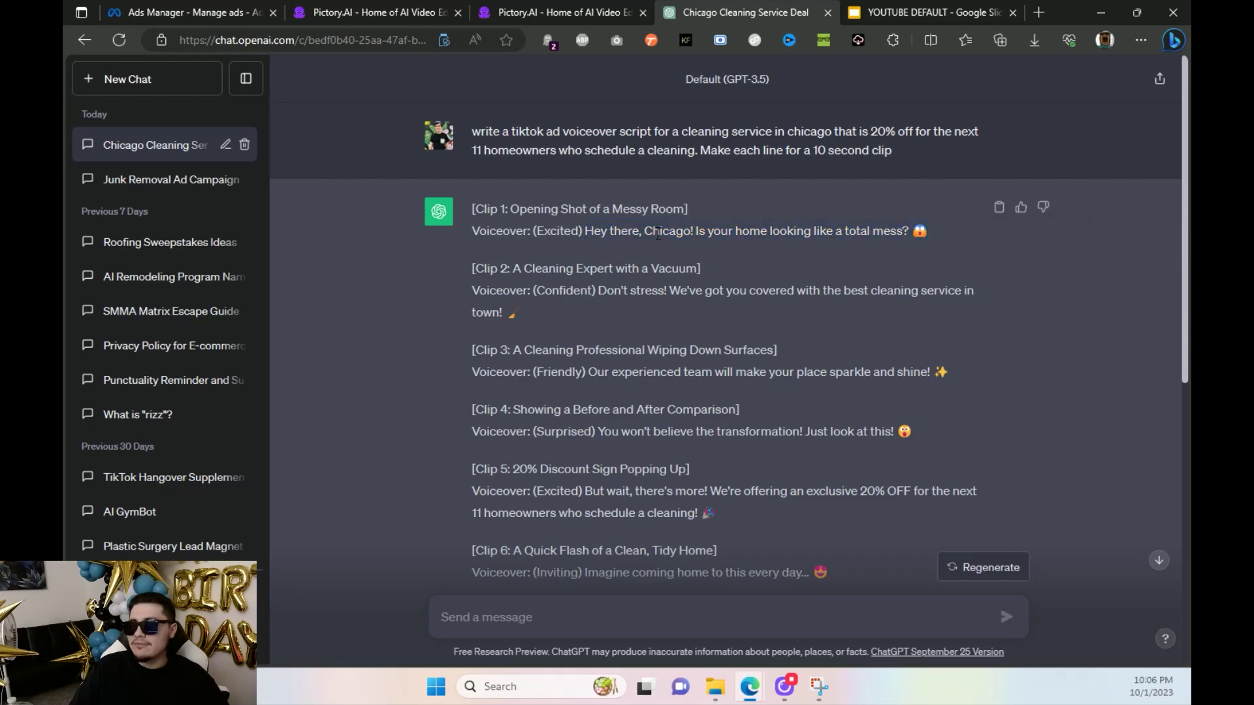
{"action": "left_click_drag", "start_coordinate": [752, 236], "coordinate": [910, 233]}
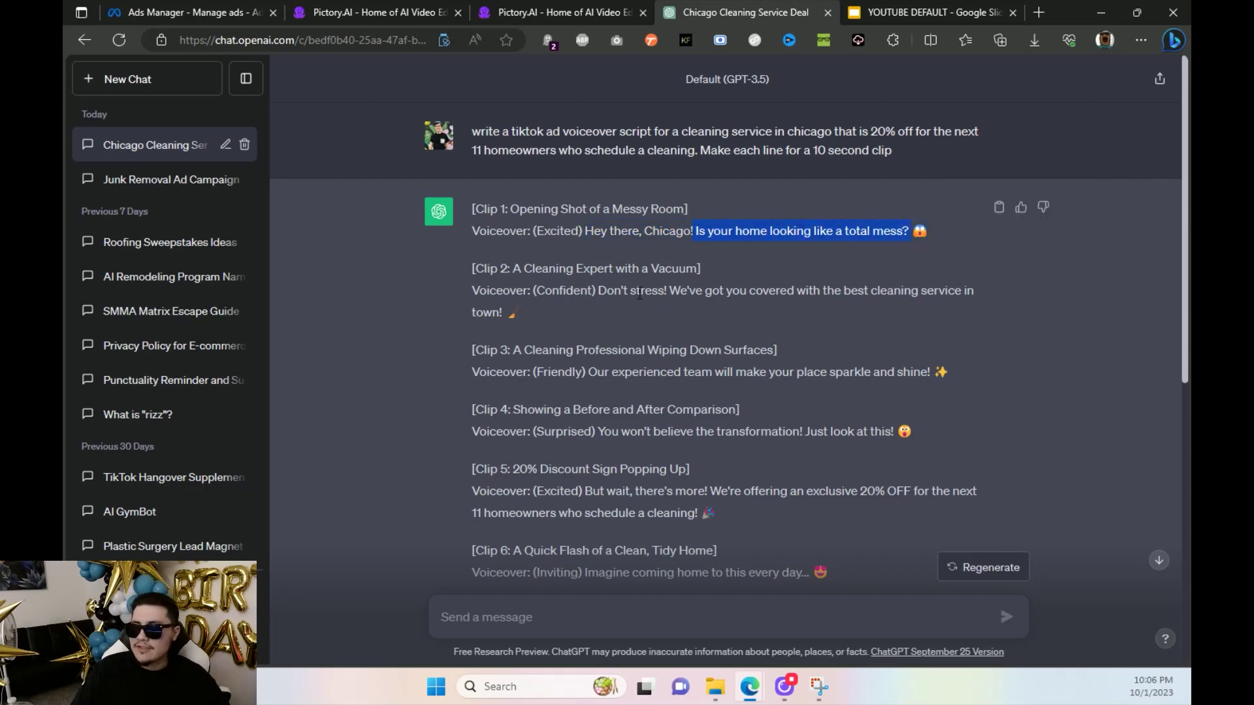
{"action": "left_click_drag", "start_coordinate": [668, 292], "coordinate": [732, 350]}
{"action": "scroll", "coordinate": [665, 321], "scroll_direction": "down", "scroll_amount": 4}
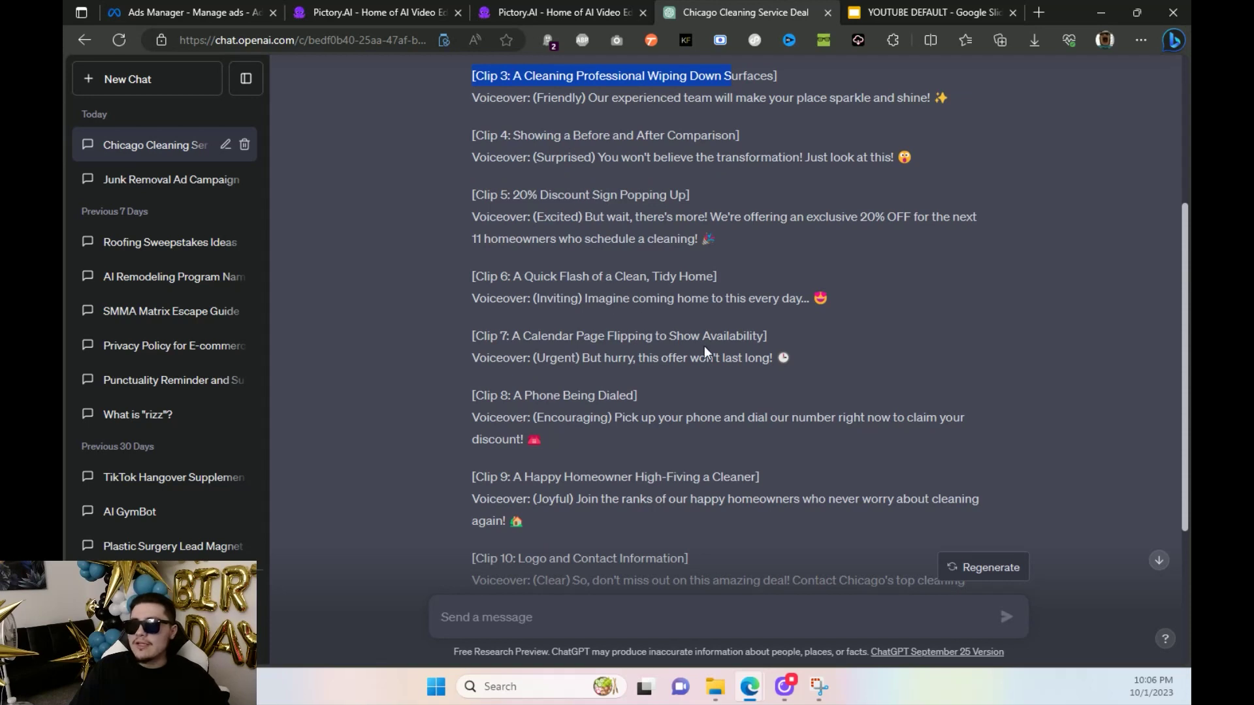
{"action": "left_click", "coordinate": [754, 347]}
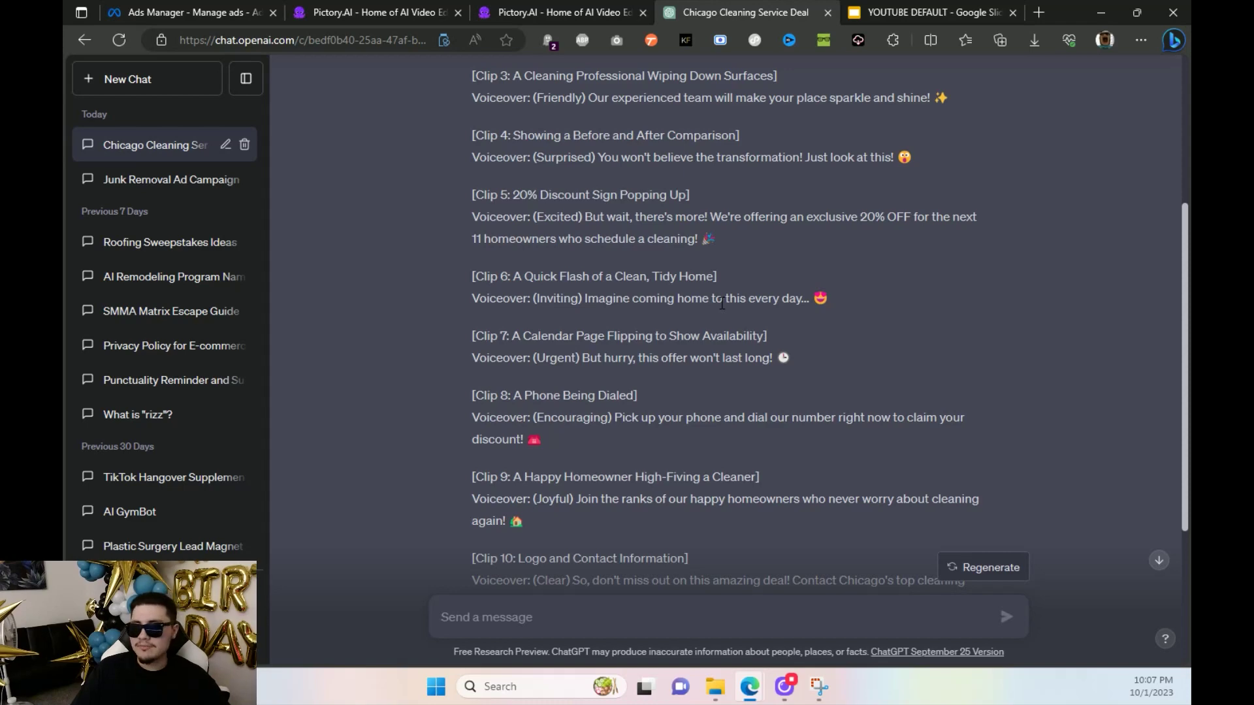
{"action": "scroll", "coordinate": [721, 304], "scroll_direction": "down", "scroll_amount": 3}
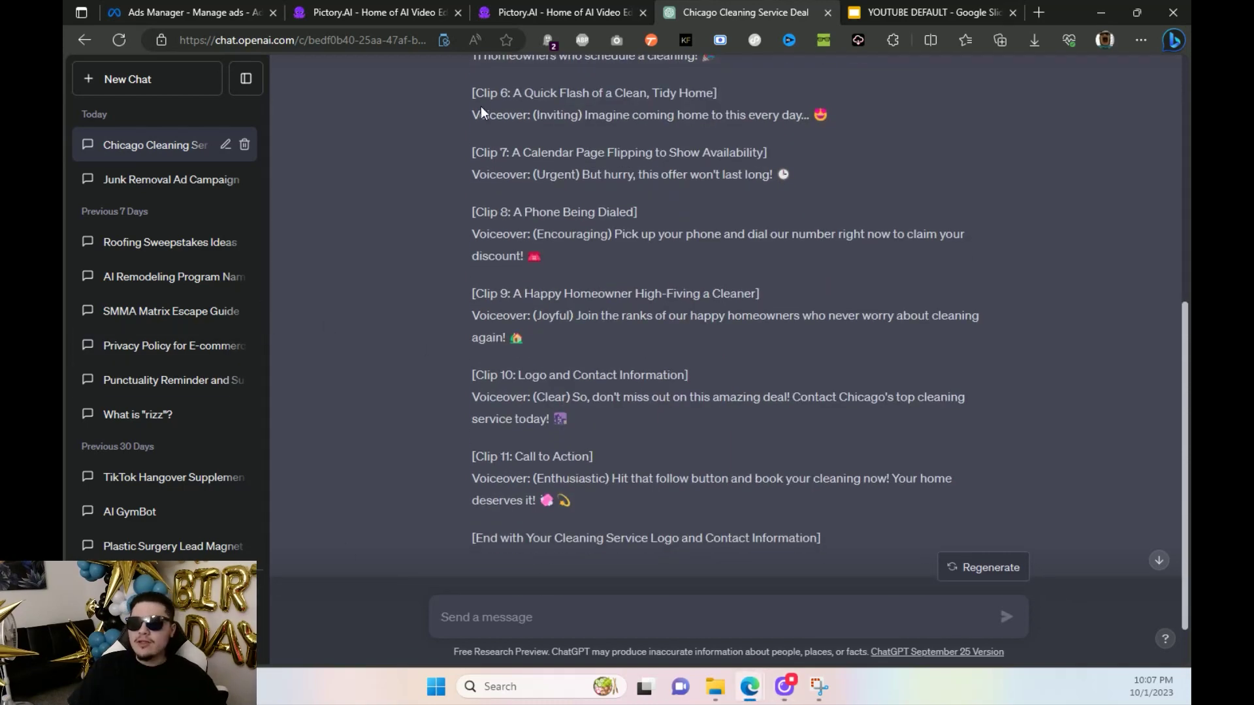
{"action": "left_click", "coordinate": [382, 10]}
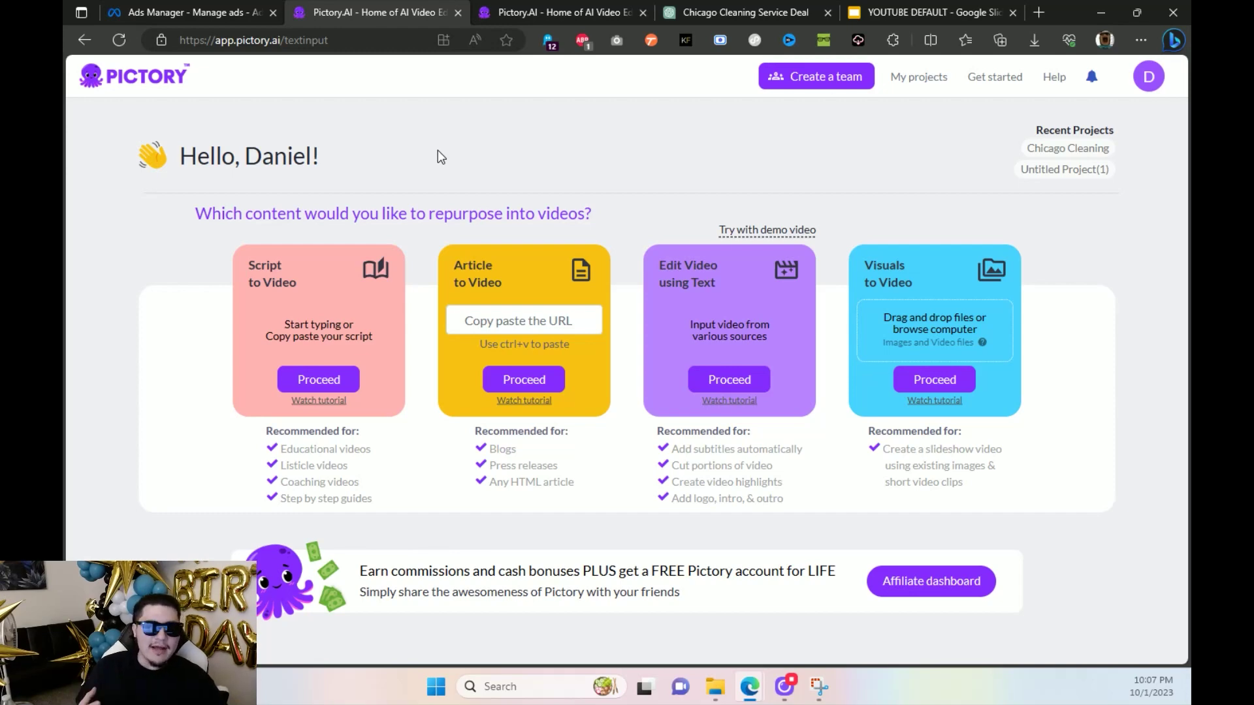
Step: Start a Script to Video project and paste in the copied ChatGPT voiceover script
{"action": "left_click", "coordinate": [318, 380]}
{"action": "left_click", "coordinate": [748, 12]}
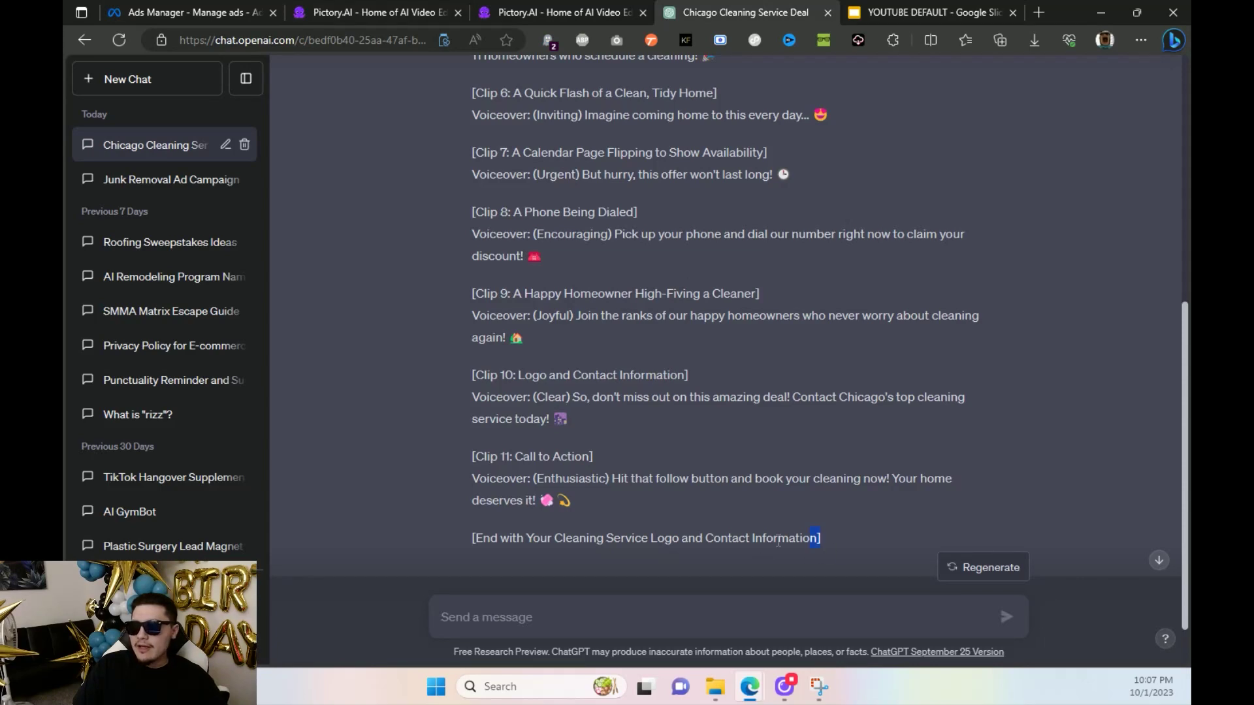
{"action": "left_click_drag", "start_coordinate": [778, 542], "coordinate": [470, 209]}
{"action": "right_click", "coordinate": [538, 221]}
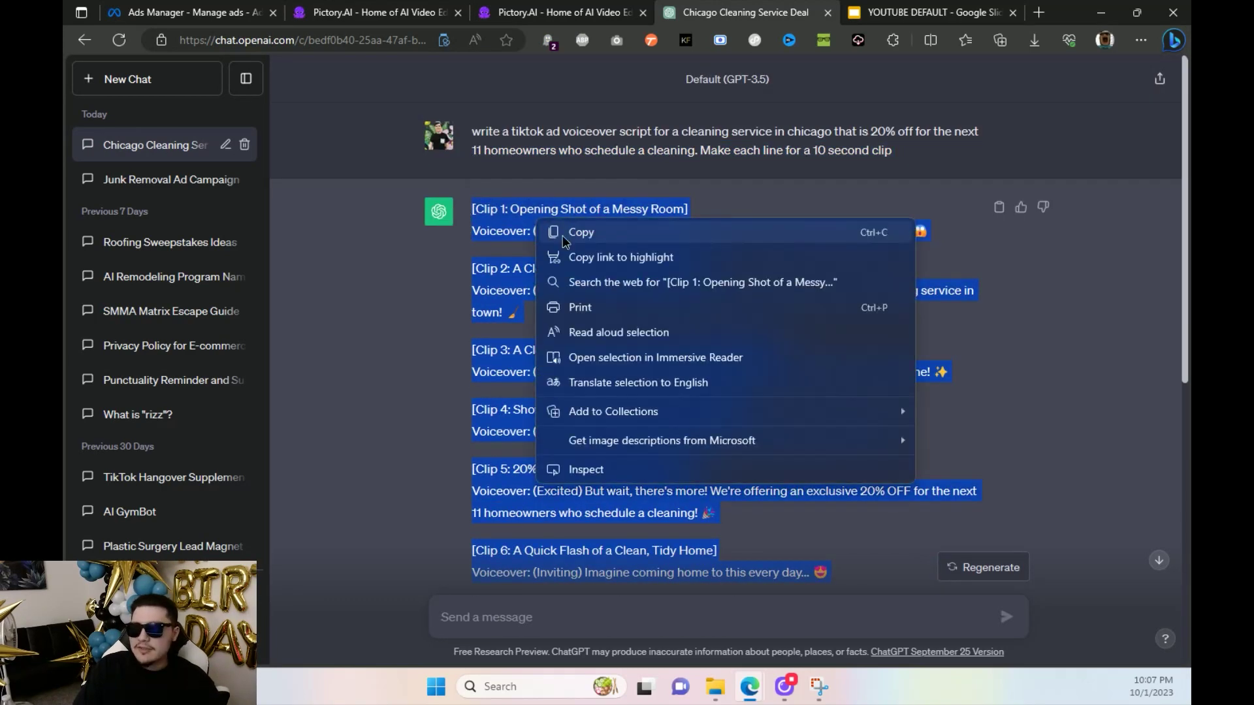
{"action": "left_click", "coordinate": [567, 232]}
{"action": "left_click", "coordinate": [376, 12]}
{"action": "left_click", "coordinate": [370, 342]}
{"action": "key", "text": "ctrl+v"}
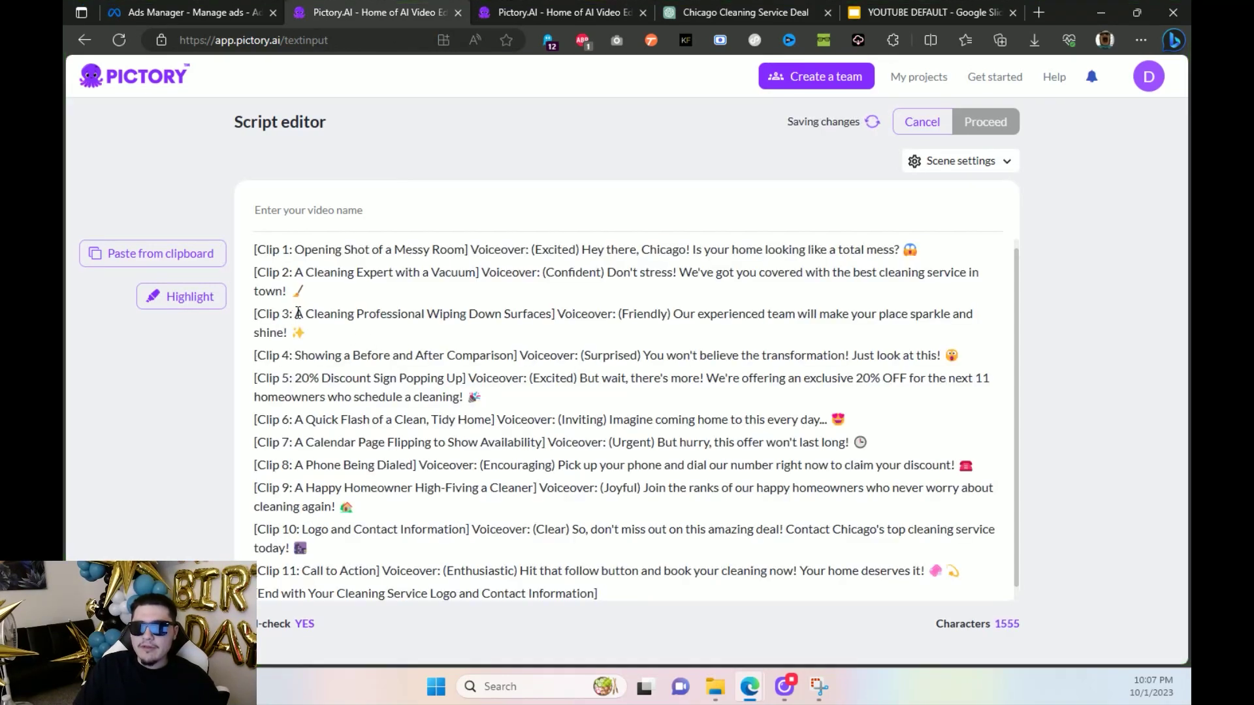
Step: Delete the clip labels and scene descriptions from every line of the pasted script
{"action": "left_click_drag", "start_coordinate": [298, 314], "coordinate": [253, 315]}
{"action": "key", "text": "BackSpace"}
{"action": "left_click_drag", "start_coordinate": [295, 277], "coordinate": [253, 260]}
{"action": "key", "text": "BackSpace"}
{"action": "key", "text": "BackSpace"}
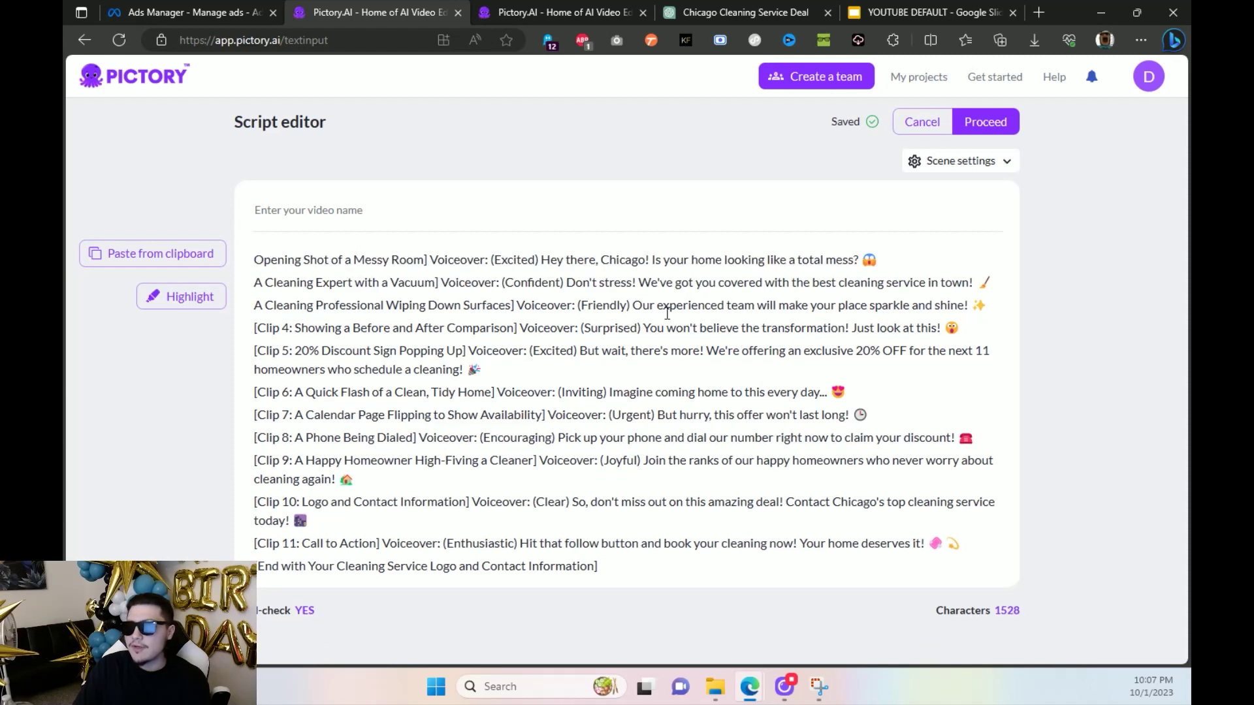
{"action": "key", "text": "BackSpace"}
{"action": "left_click_drag", "start_coordinate": [258, 327], "coordinate": [254, 351]}
{"action": "key", "text": "BackSpace"}
{"action": "left_click_drag", "start_coordinate": [539, 351], "coordinate": [253, 351]}
{"action": "key", "text": "BackSpace"}
{"action": "left_click_drag", "start_coordinate": [603, 328], "coordinate": [329, 328]}
{"action": "key", "text": "BackSpace"}
{"action": "left_click_drag", "start_coordinate": [566, 282], "coordinate": [253, 282]}
{"action": "key", "text": "BackSpace"}
{"action": "left_click_drag", "start_coordinate": [541, 260], "coordinate": [253, 260]}
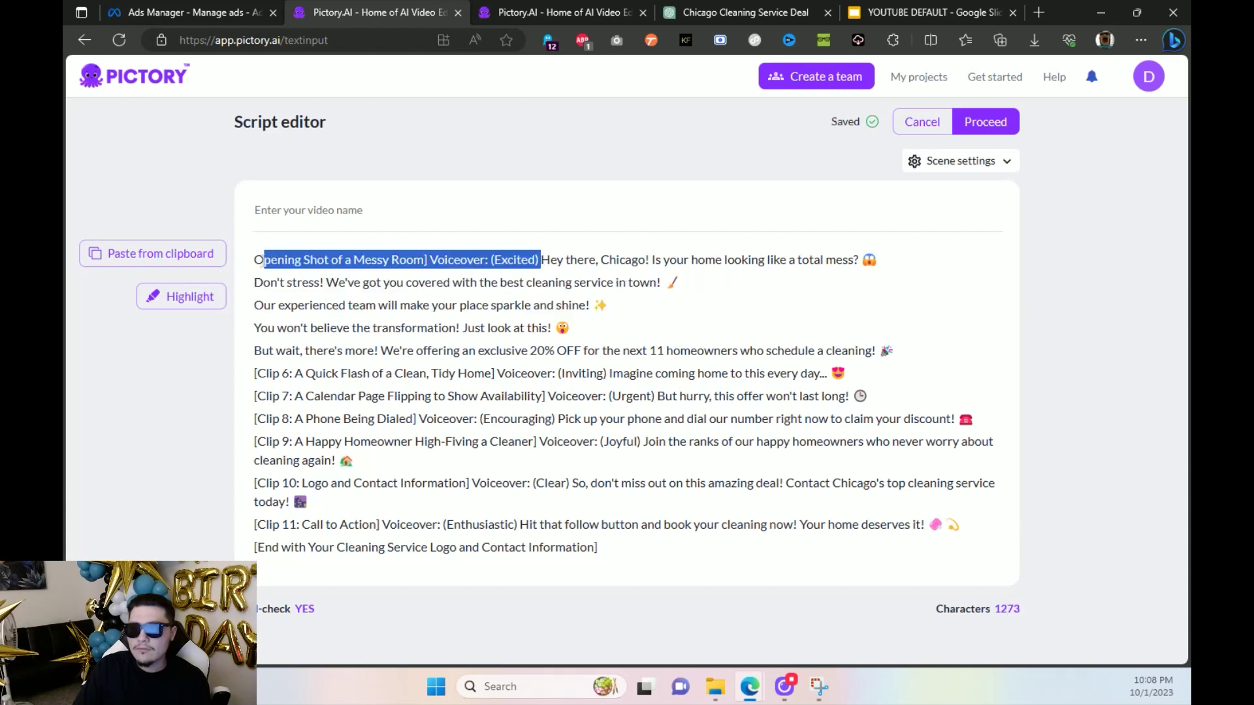
{"action": "key", "text": "BackSpace"}
{"action": "left_click_drag", "start_coordinate": [609, 373], "coordinate": [254, 373]}
{"action": "key", "text": "BackSpace"}
{"action": "left_click_drag", "start_coordinate": [656, 396], "coordinate": [254, 396]}
{"action": "left_click_drag", "start_coordinate": [557, 418], "coordinate": [248, 425]}
{"action": "key", "text": "BackSpace"}
{"action": "left_click_drag", "start_coordinate": [643, 441], "coordinate": [253, 442]}
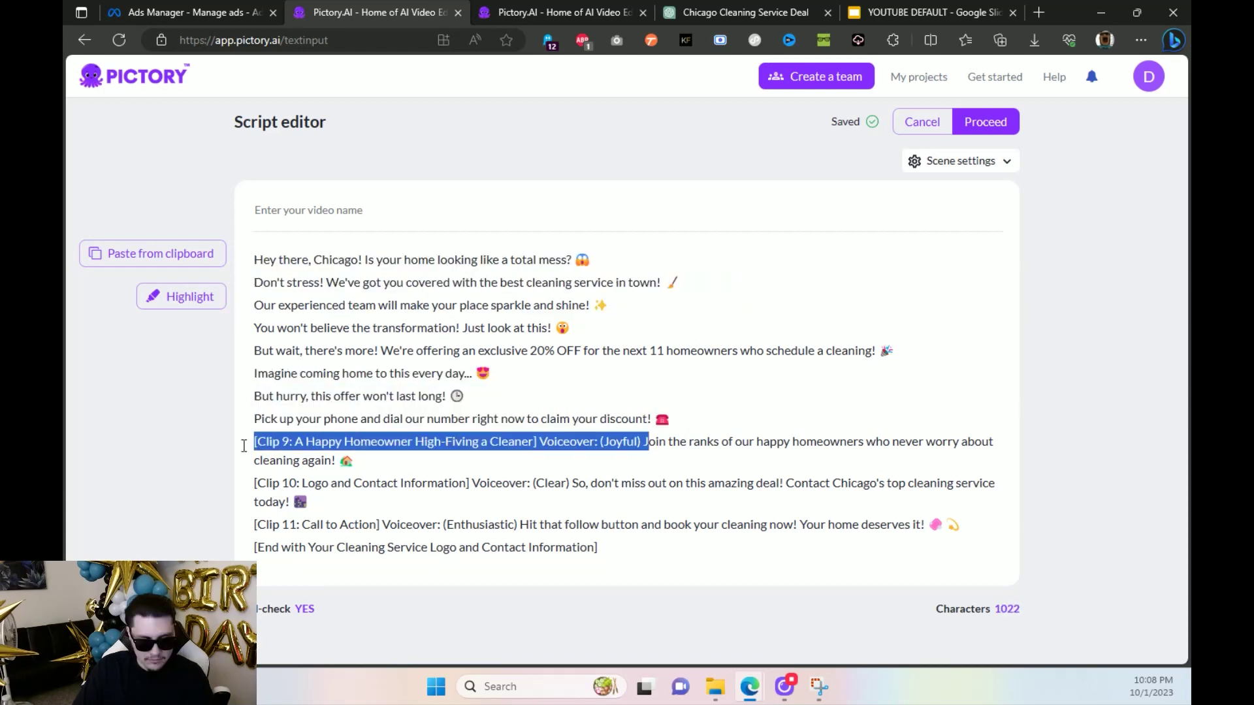
{"action": "key", "text": "BackSpace"}
{"action": "left_click_drag", "start_coordinate": [572, 464], "coordinate": [253, 465]}
{"action": "key", "text": "BackSpace"}
{"action": "left_click_drag", "start_coordinate": [519, 486], "coordinate": [253, 486]}
{"action": "key", "text": "BackSpace"}
{"action": "left_click_drag", "start_coordinate": [616, 509], "coordinate": [253, 509]}
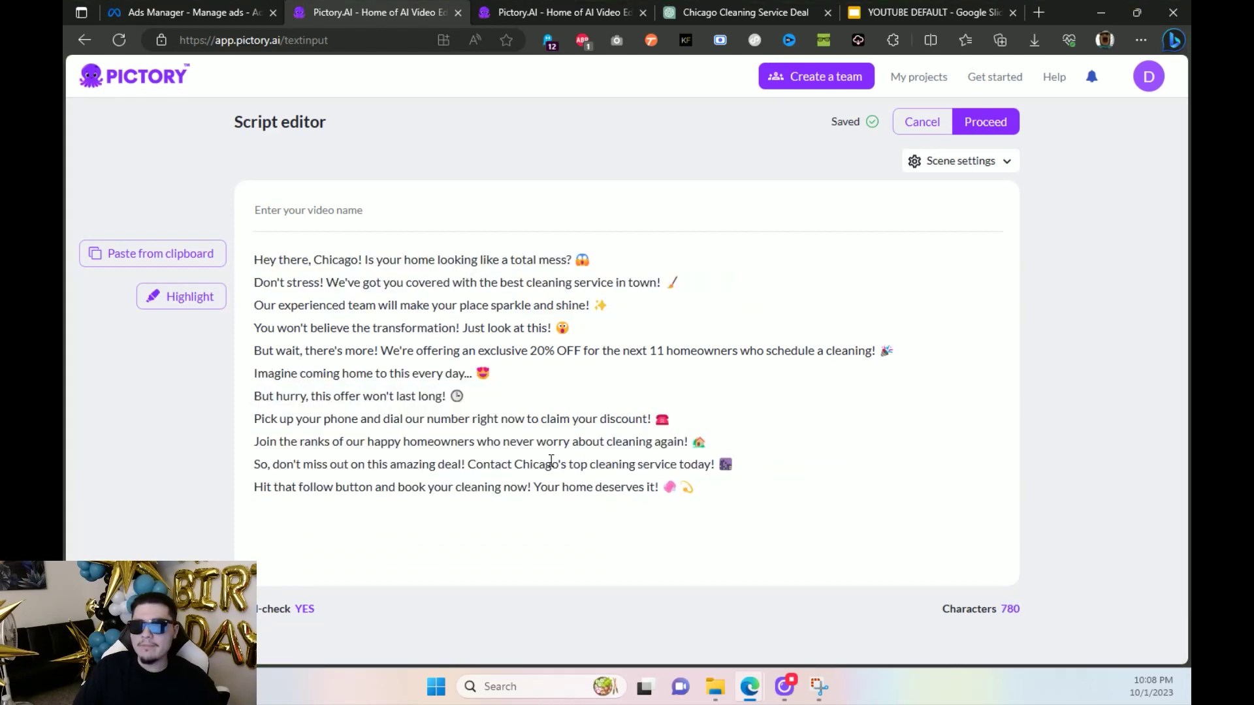
Step: Name the video Generic Cleaning and replace 'Chicago' with 'Las Vegas' in the opening line
{"action": "left_click", "coordinate": [333, 211]}
{"action": "type", "text": "Generic Cleaning"}
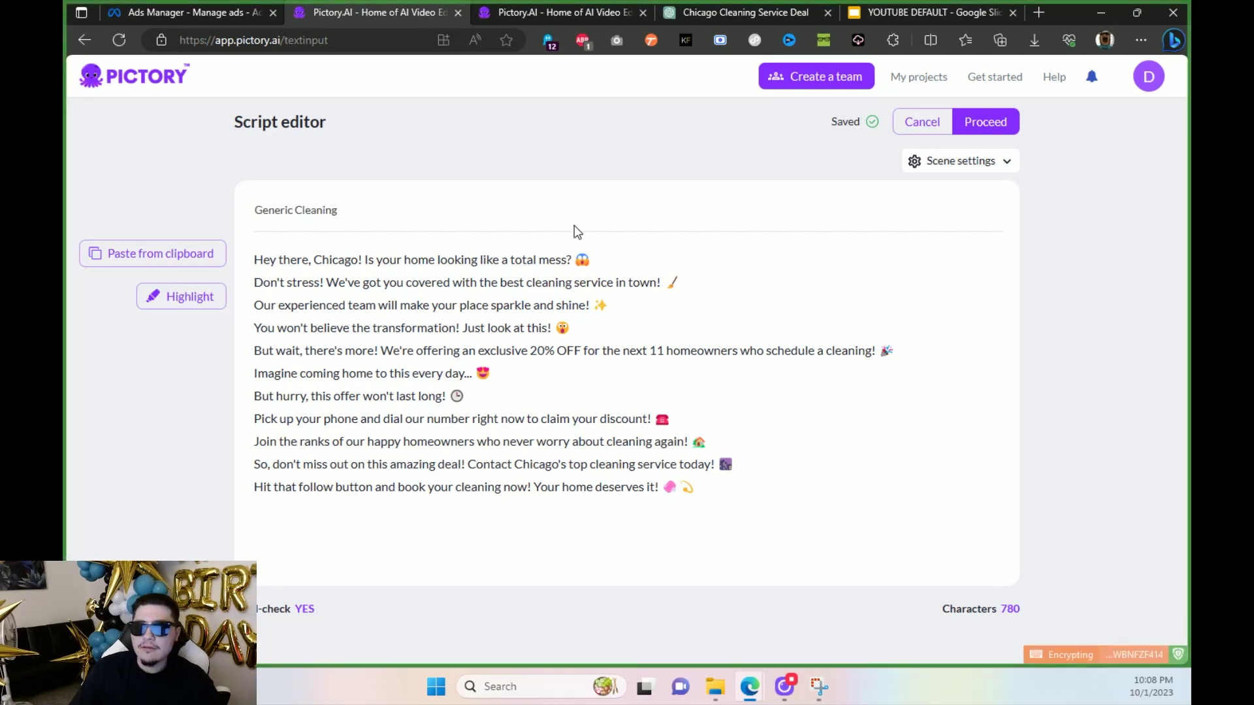
{"action": "left_click_drag", "start_coordinate": [315, 259], "coordinate": [354, 261]}
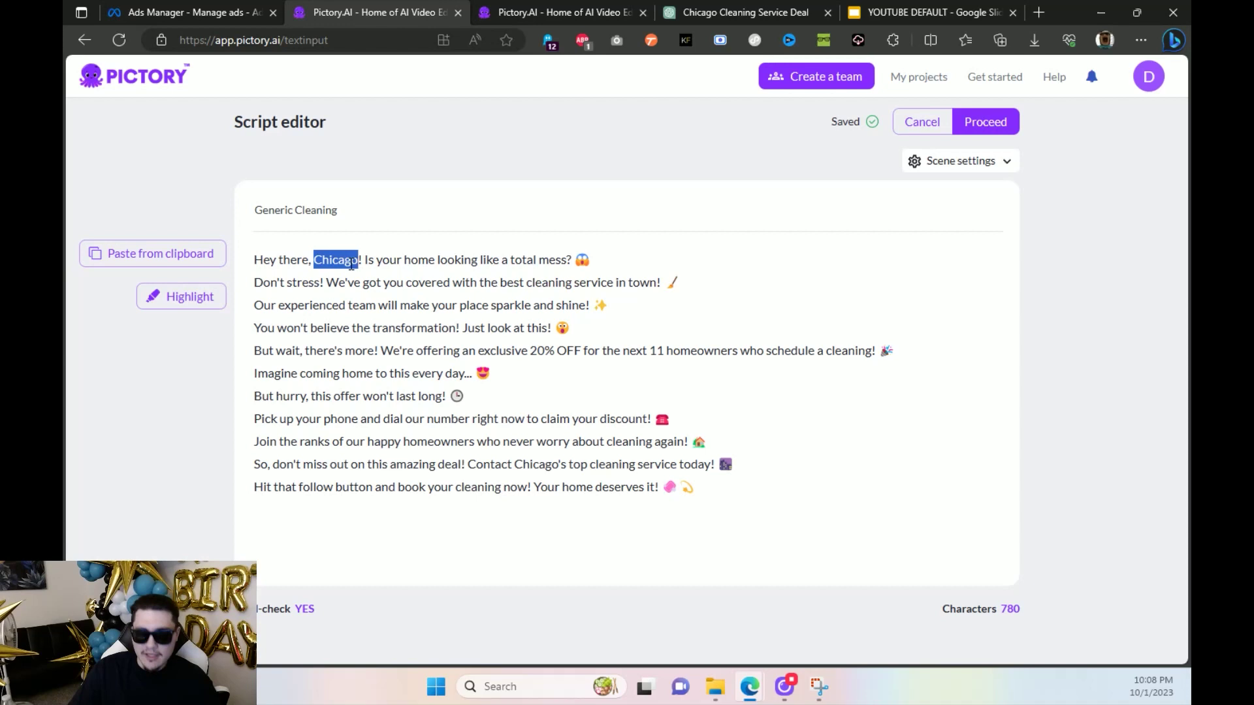
{"action": "type", "text": "Las Vegas"}
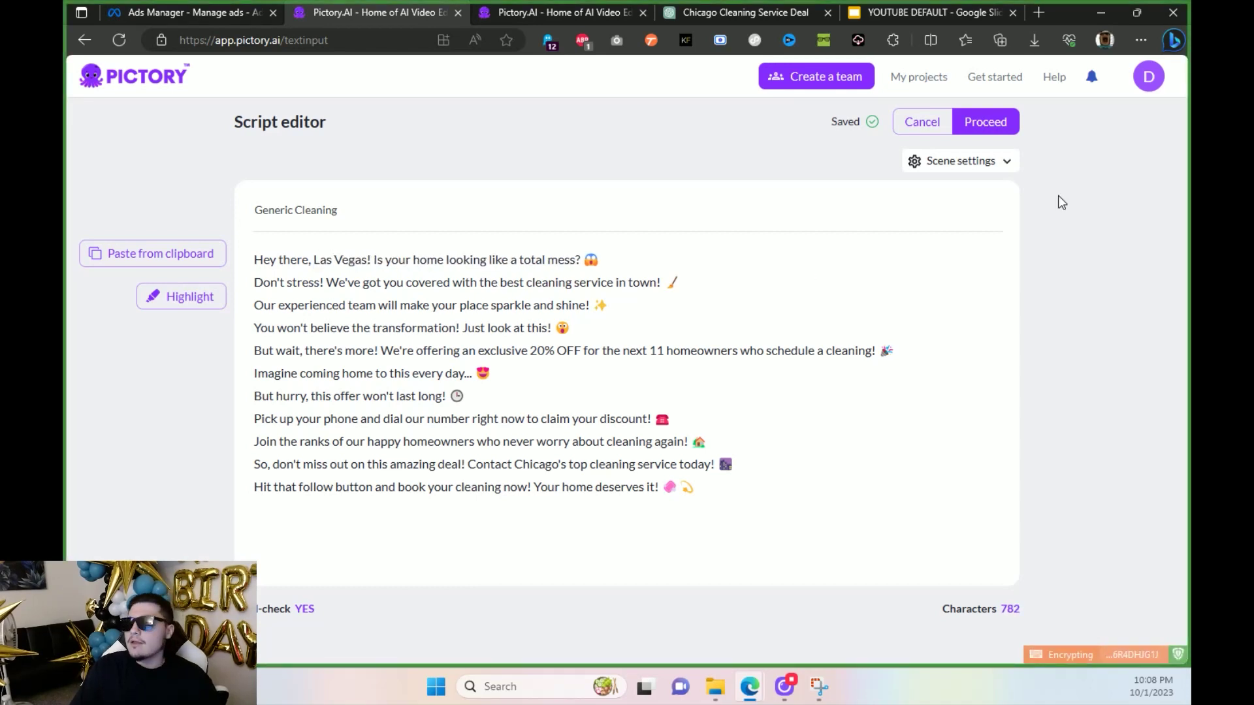
{"action": "left_click", "coordinate": [986, 122]}
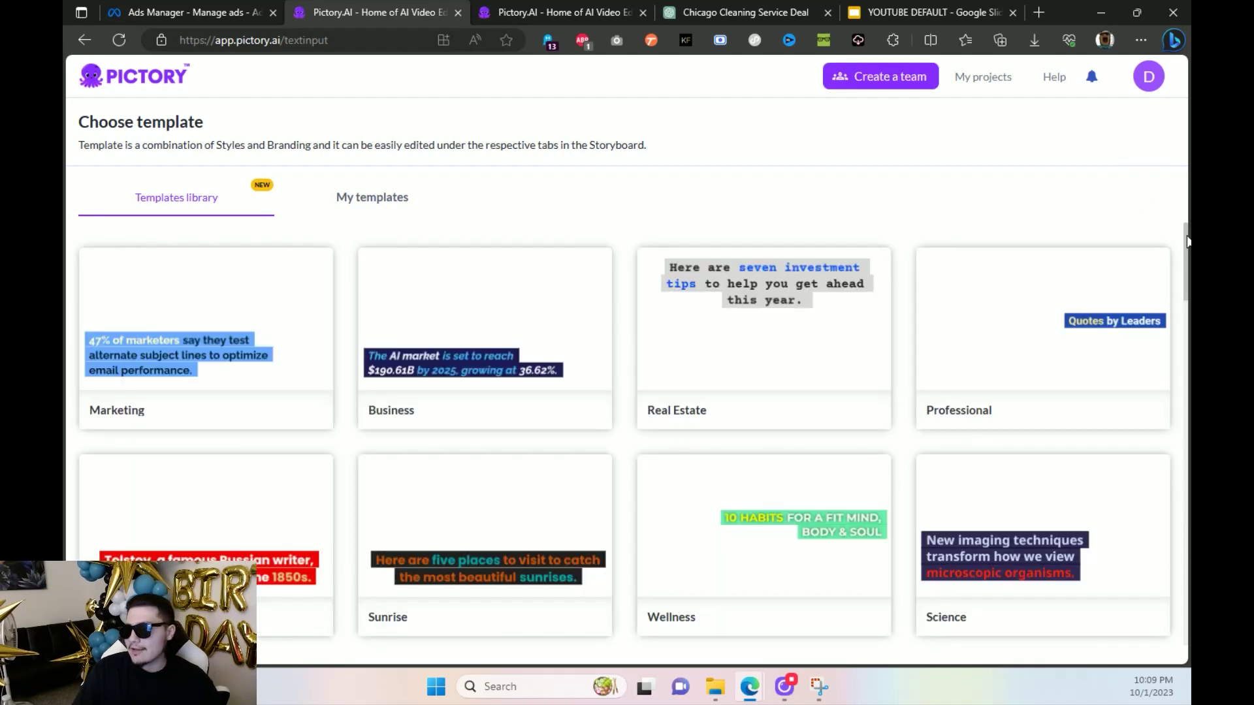
Step: Browse the template library and choose the Remote template to generate the storyboard
{"action": "left_click_drag", "start_coordinate": [1188, 243], "coordinate": [1184, 282]}
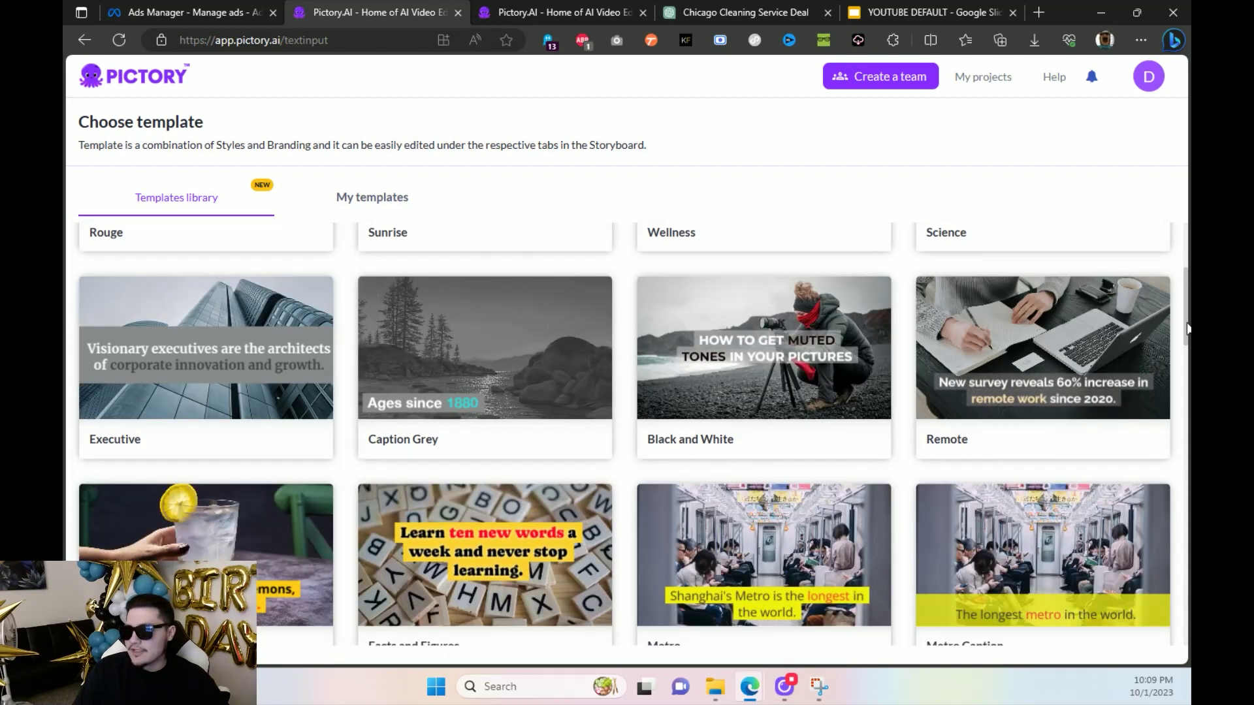
{"action": "scroll", "coordinate": [1187, 297], "scroll_direction": "down", "scroll_amount": 1}
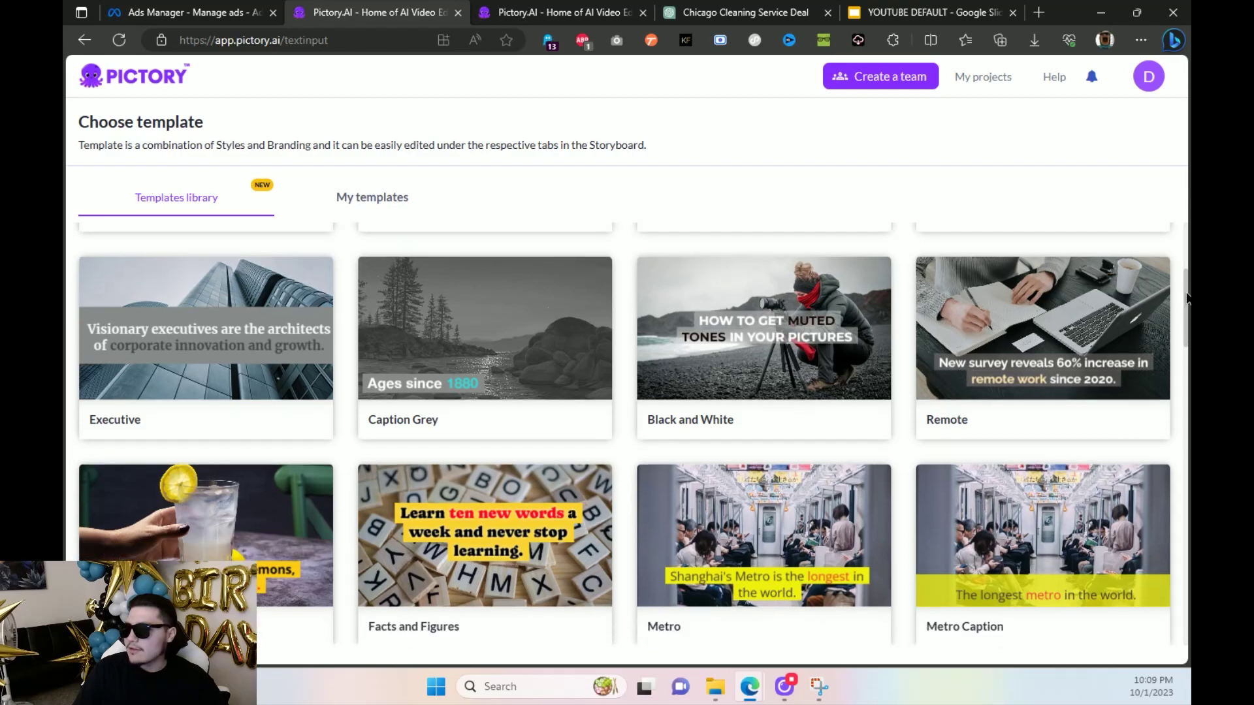
{"action": "left_click_drag", "start_coordinate": [1188, 297], "coordinate": [1167, 320]}
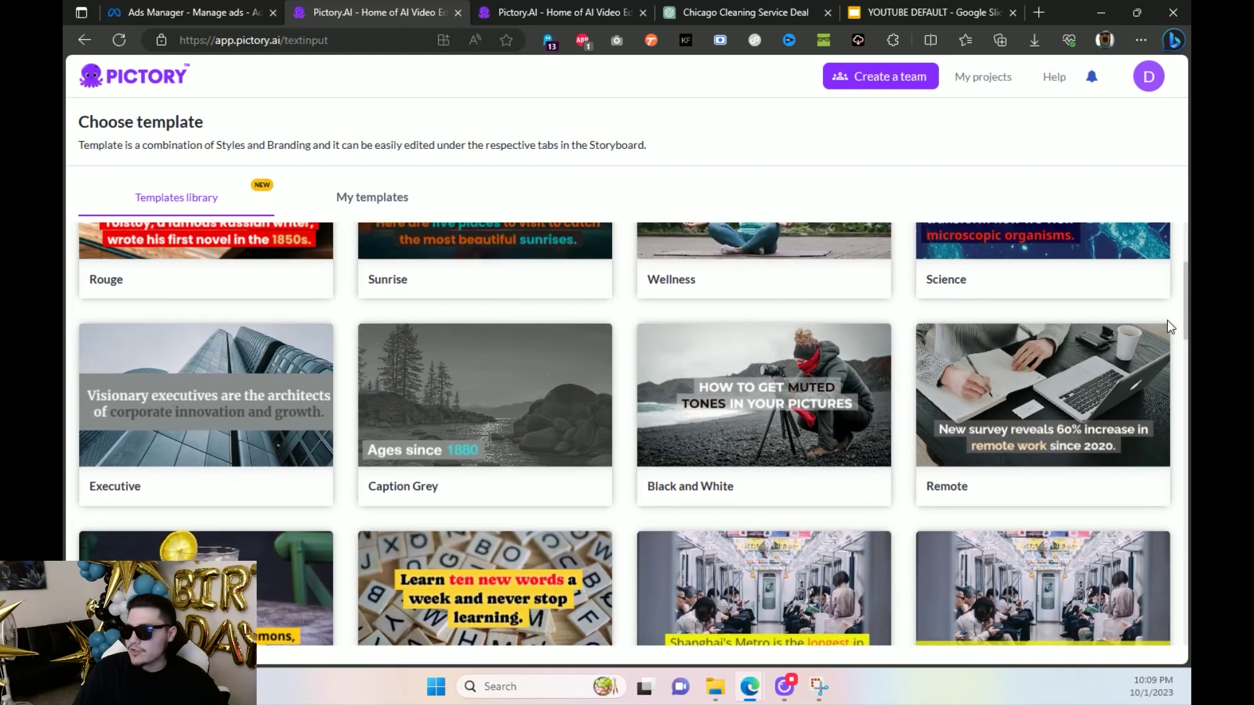
{"action": "mouse_move", "coordinate": [1010, 371]}
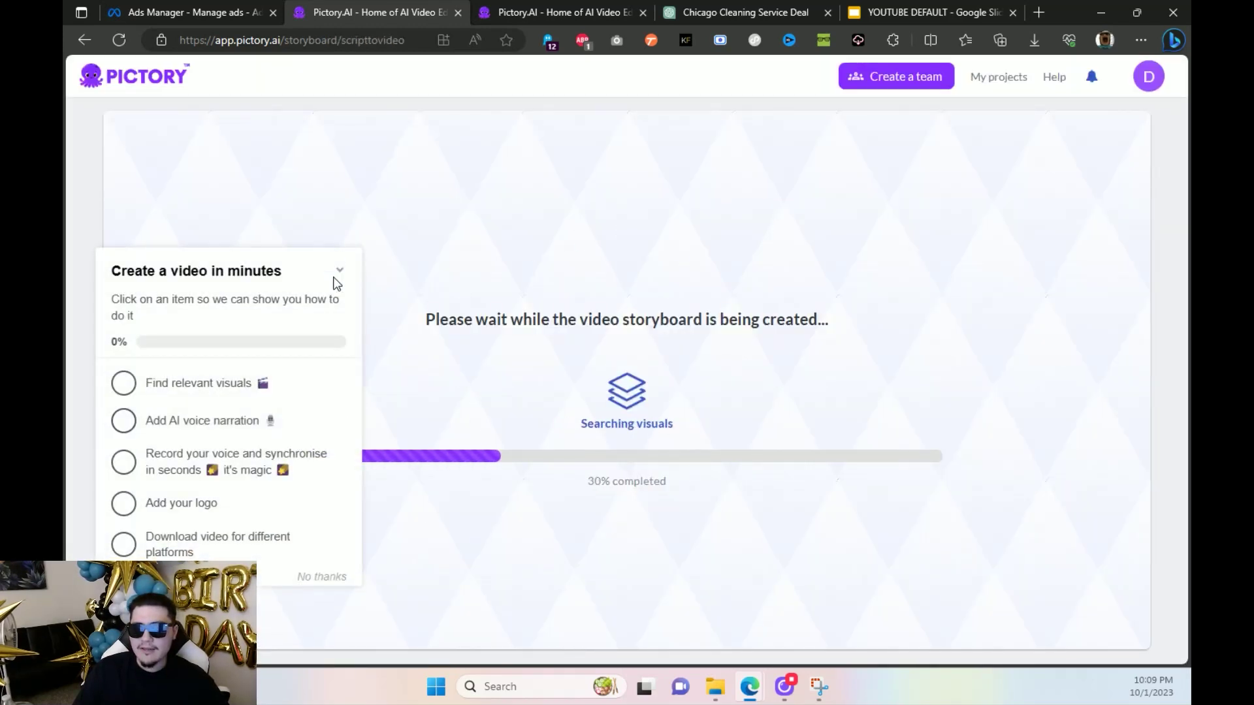
Step: Dismiss the onboarding checklist, look over visuals and music, and apply the Ava female voice-over
{"action": "left_click", "coordinate": [341, 271]}
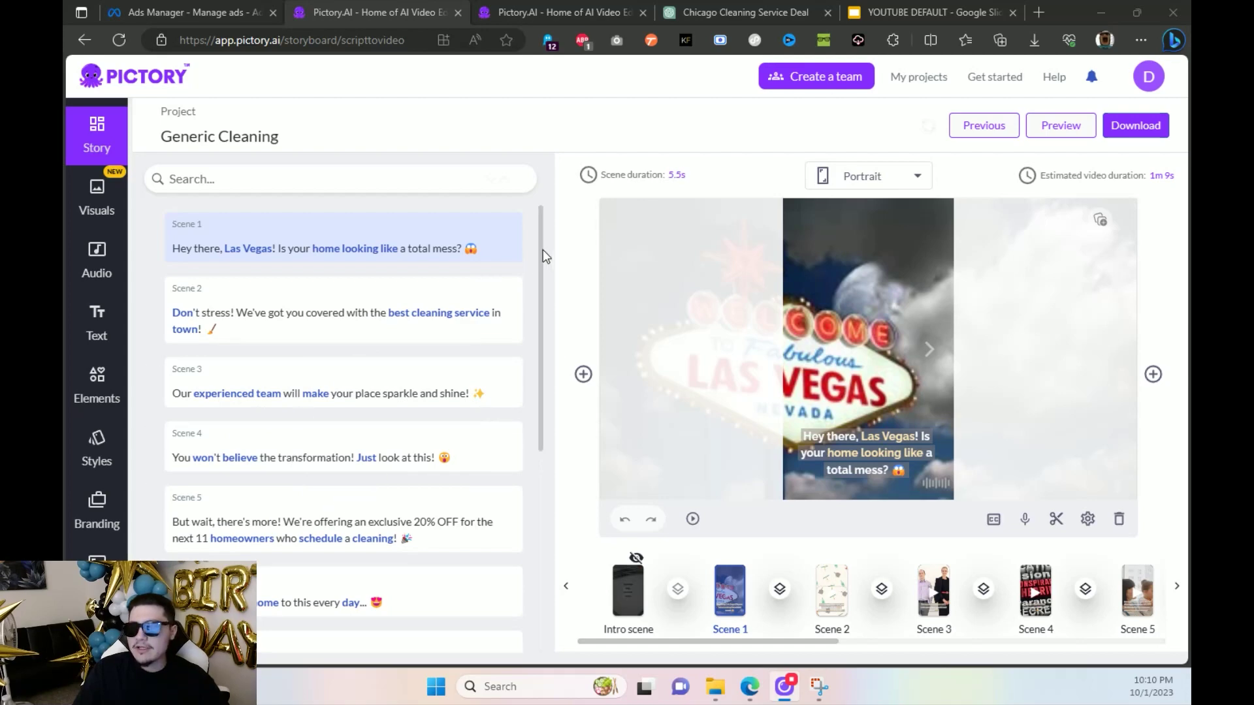
{"action": "left_click_drag", "start_coordinate": [543, 249], "coordinate": [549, 222]}
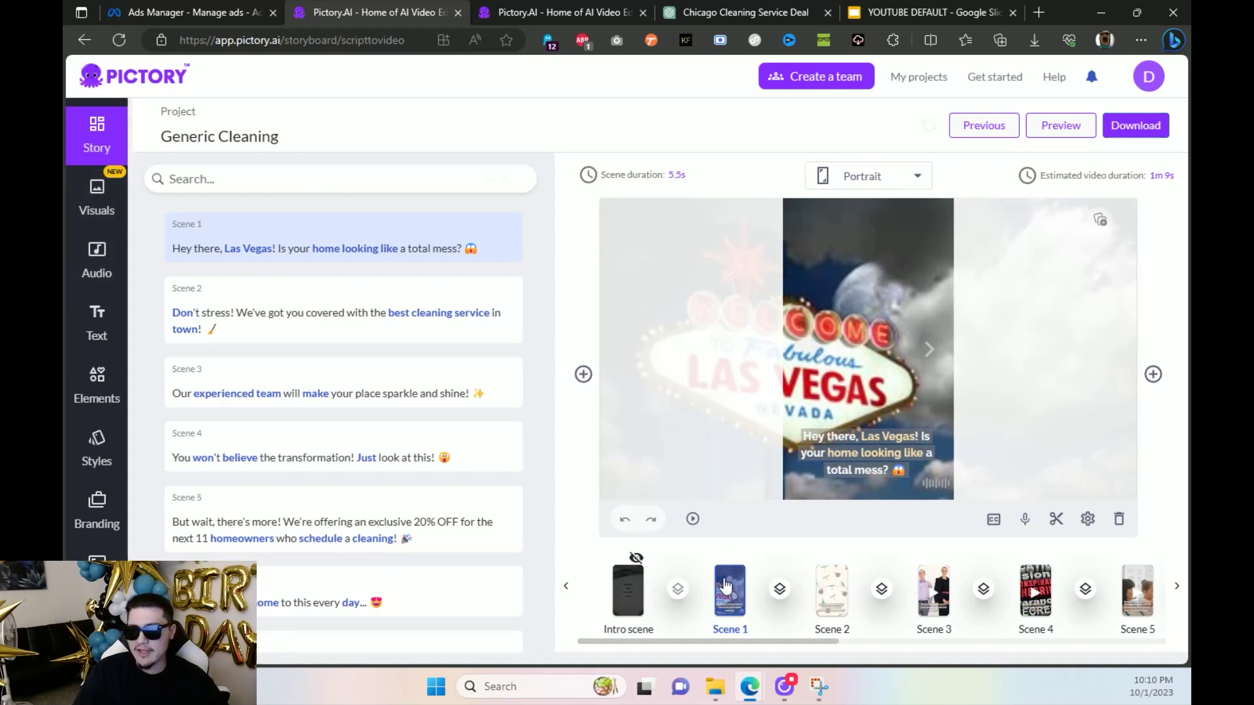
{"action": "left_click", "coordinate": [92, 201]}
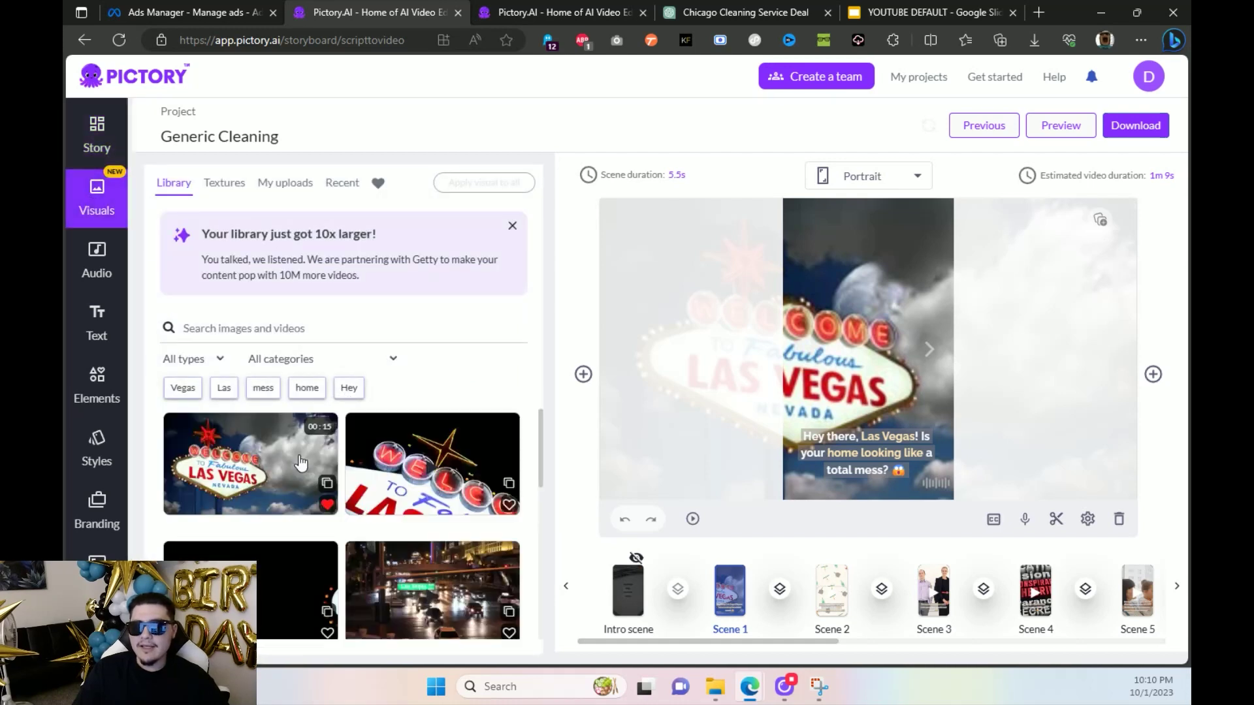
{"action": "scroll", "coordinate": [327, 484], "scroll_direction": "down", "scroll_amount": 2}
{"action": "scroll", "coordinate": [360, 496], "scroll_direction": "down", "scroll_amount": 4}
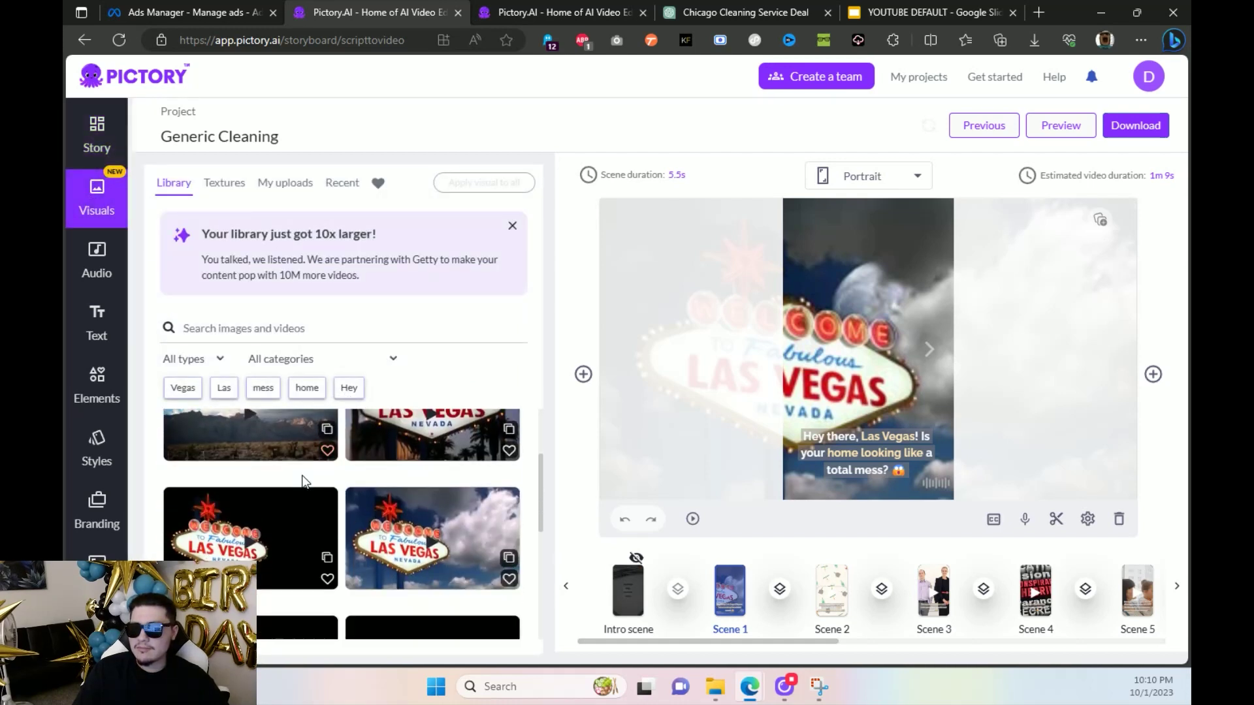
{"action": "left_click", "coordinate": [96, 262]}
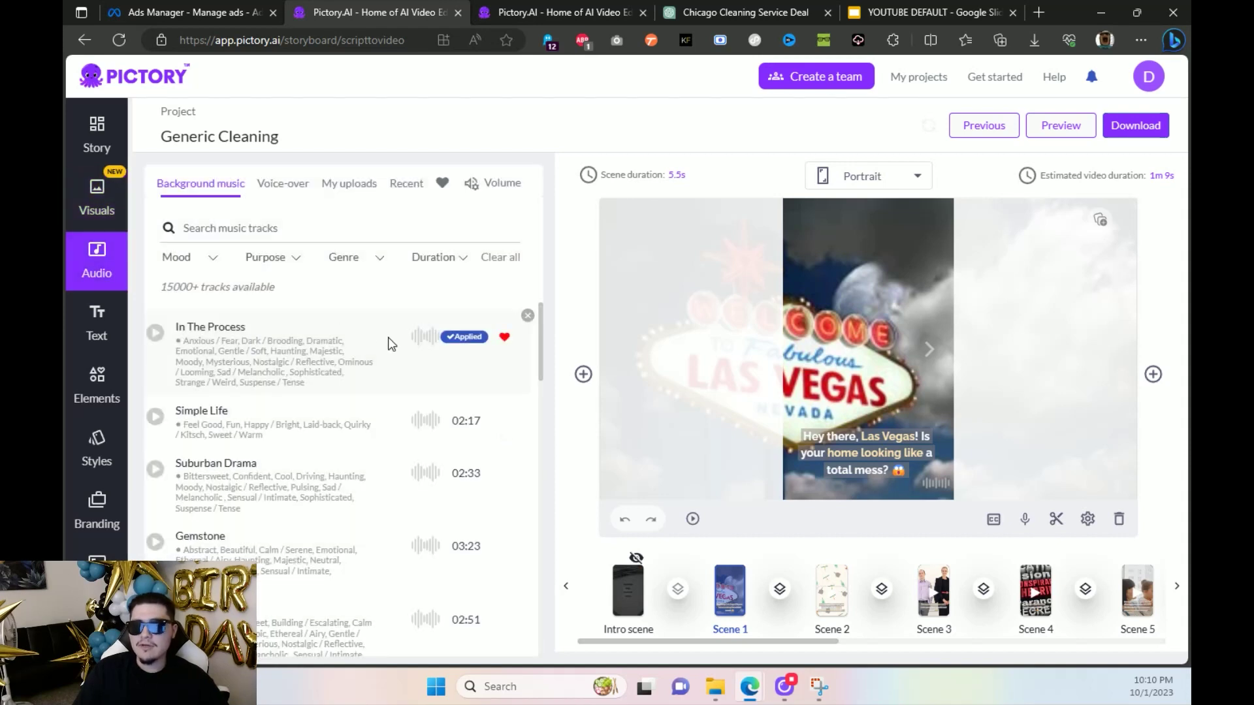
{"action": "left_click", "coordinate": [283, 184]}
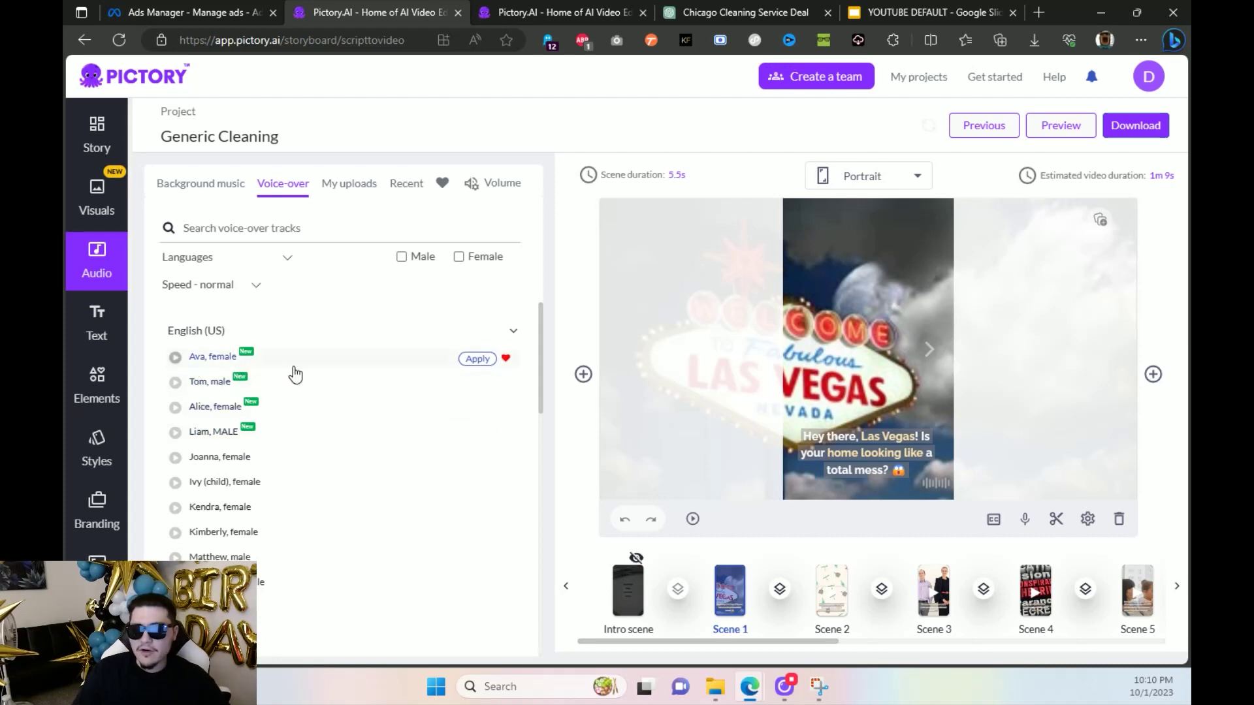
{"action": "left_click", "coordinate": [477, 359]}
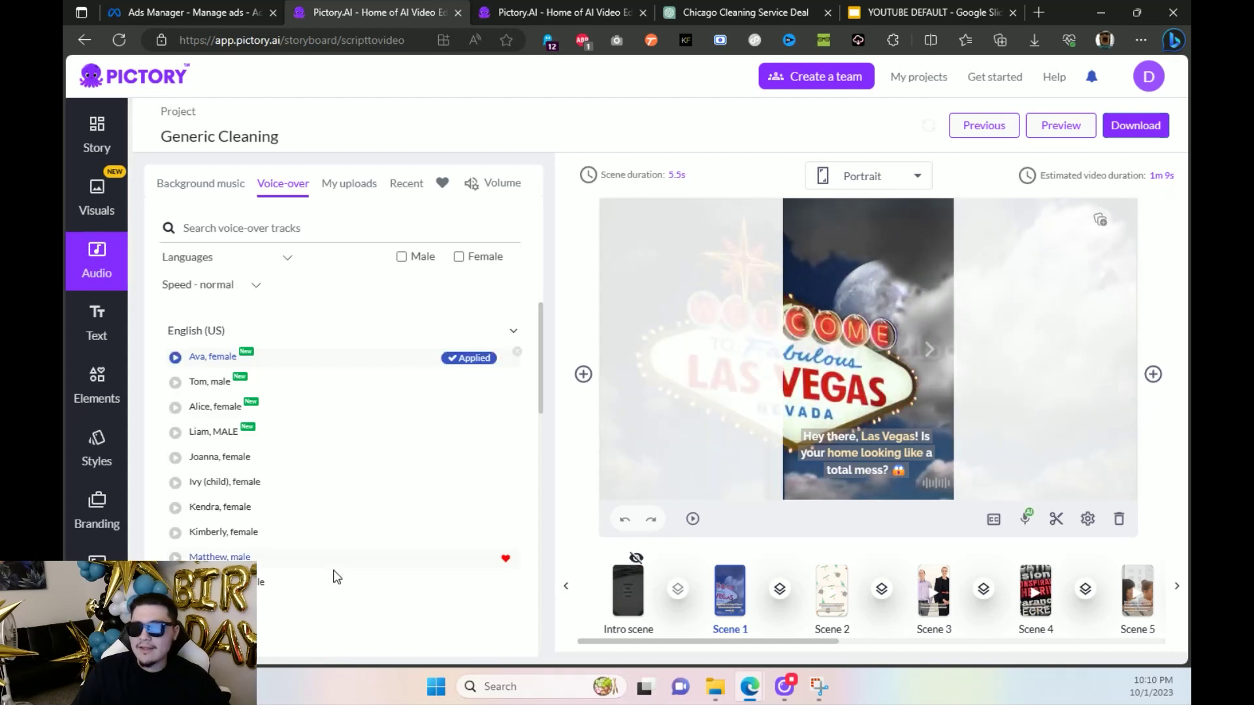
Step: Preview Scenes 2, 3, 4, 5, 9 and 10 of the Generic Cleaning video
{"action": "left_click", "coordinate": [832, 629]}
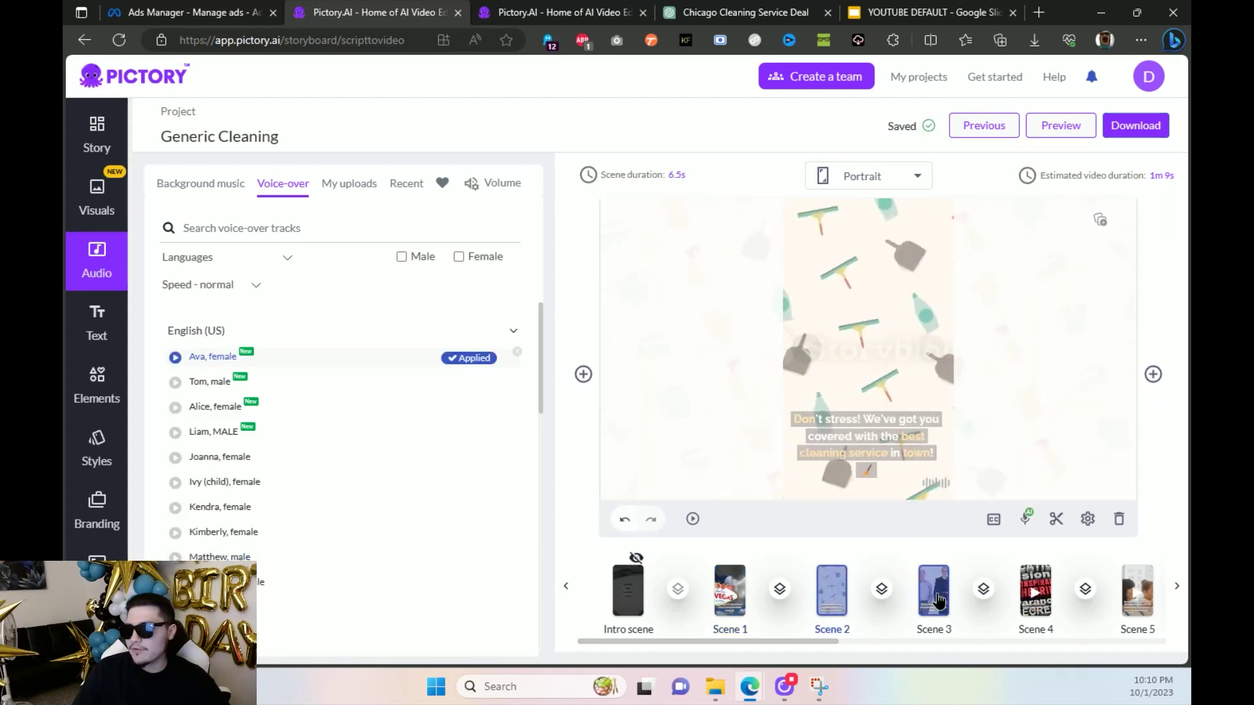
{"action": "left_click", "coordinate": [934, 595]}
{"action": "left_click", "coordinate": [1037, 594]}
{"action": "left_click", "coordinate": [1137, 591]}
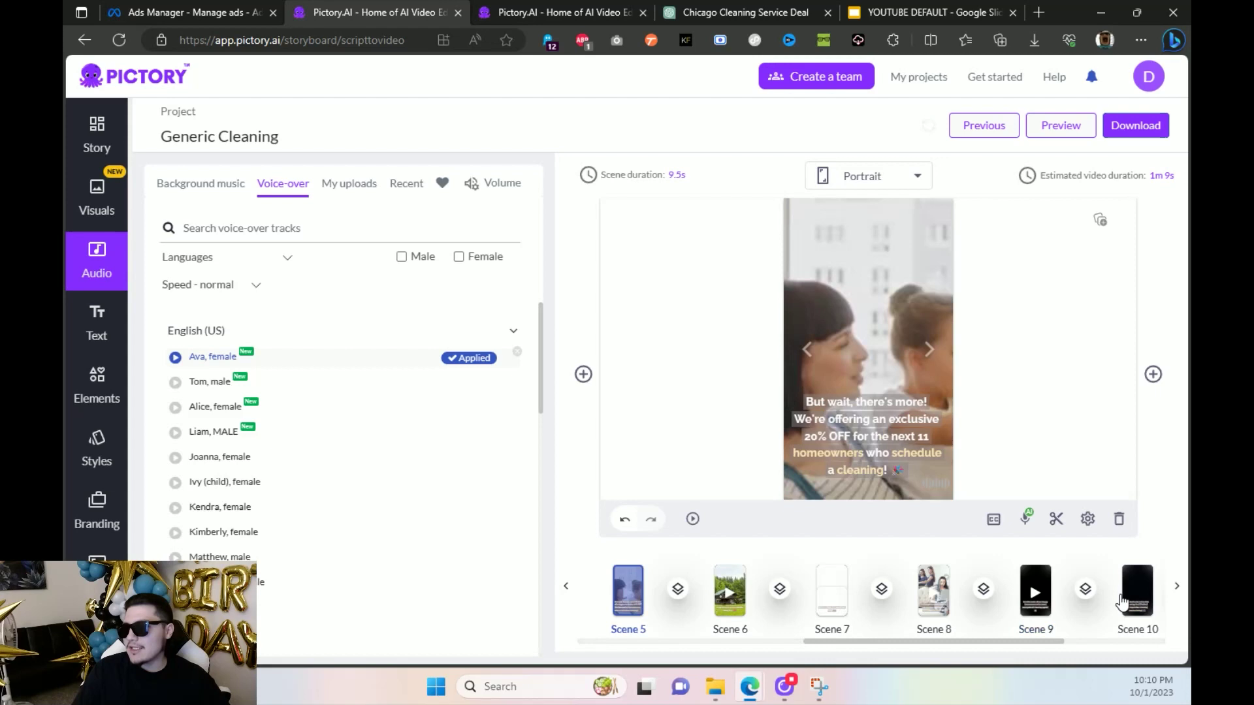
{"action": "left_click", "coordinate": [1049, 603]}
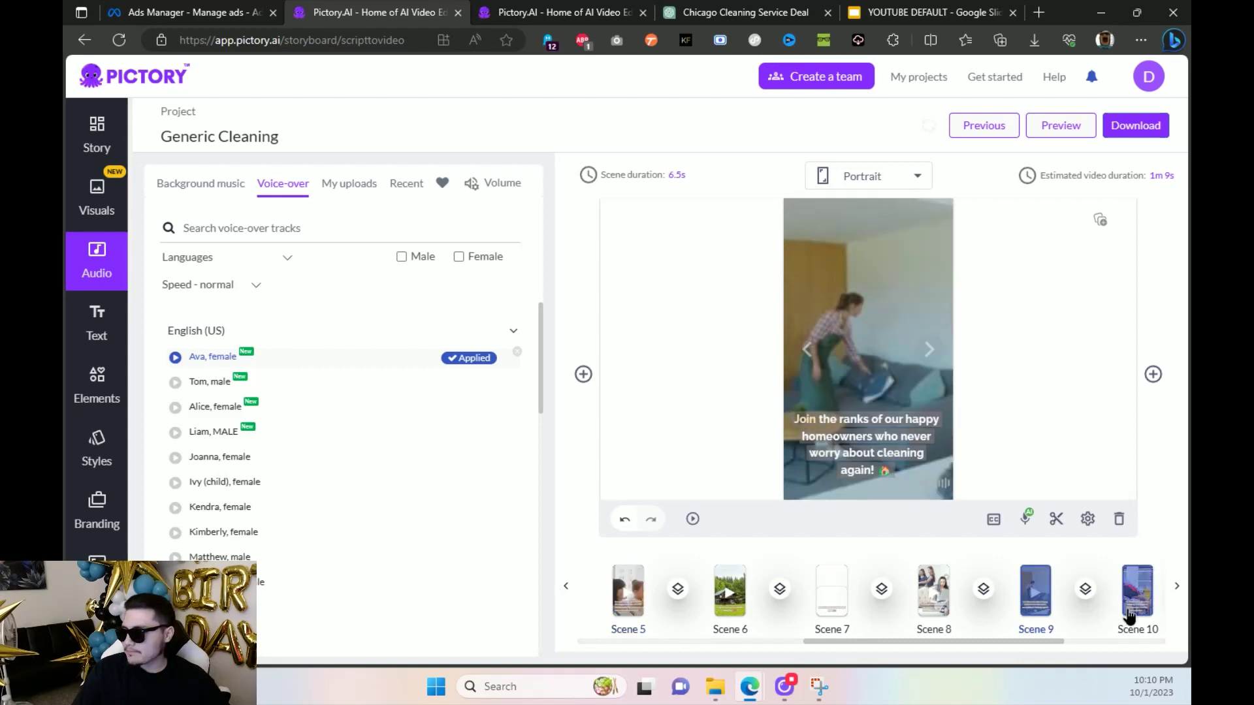
{"action": "left_click", "coordinate": [1137, 591]}
Step: In the Chicago Cleaning project, preview Scenes 2 through 5, then return to Scene 3
{"action": "left_click", "coordinate": [562, 12]}
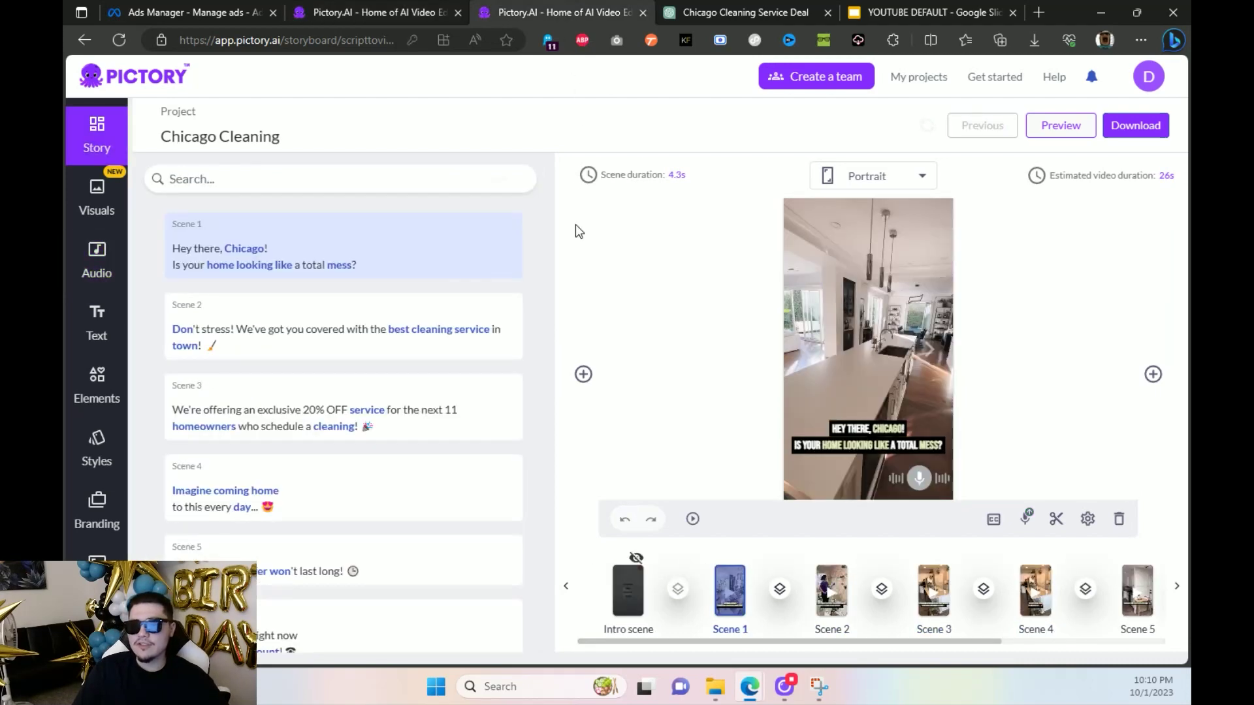
{"action": "left_click", "coordinate": [374, 346]}
{"action": "left_click", "coordinate": [366, 425]}
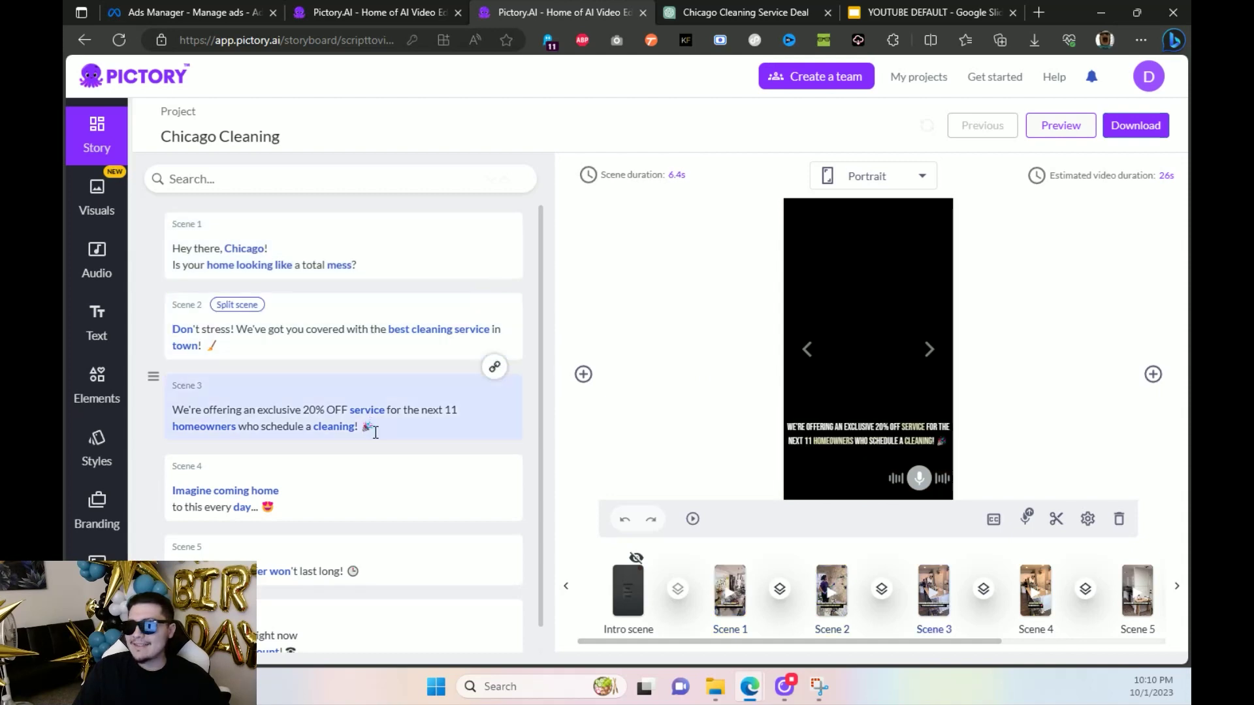
{"action": "left_click", "coordinate": [395, 498]}
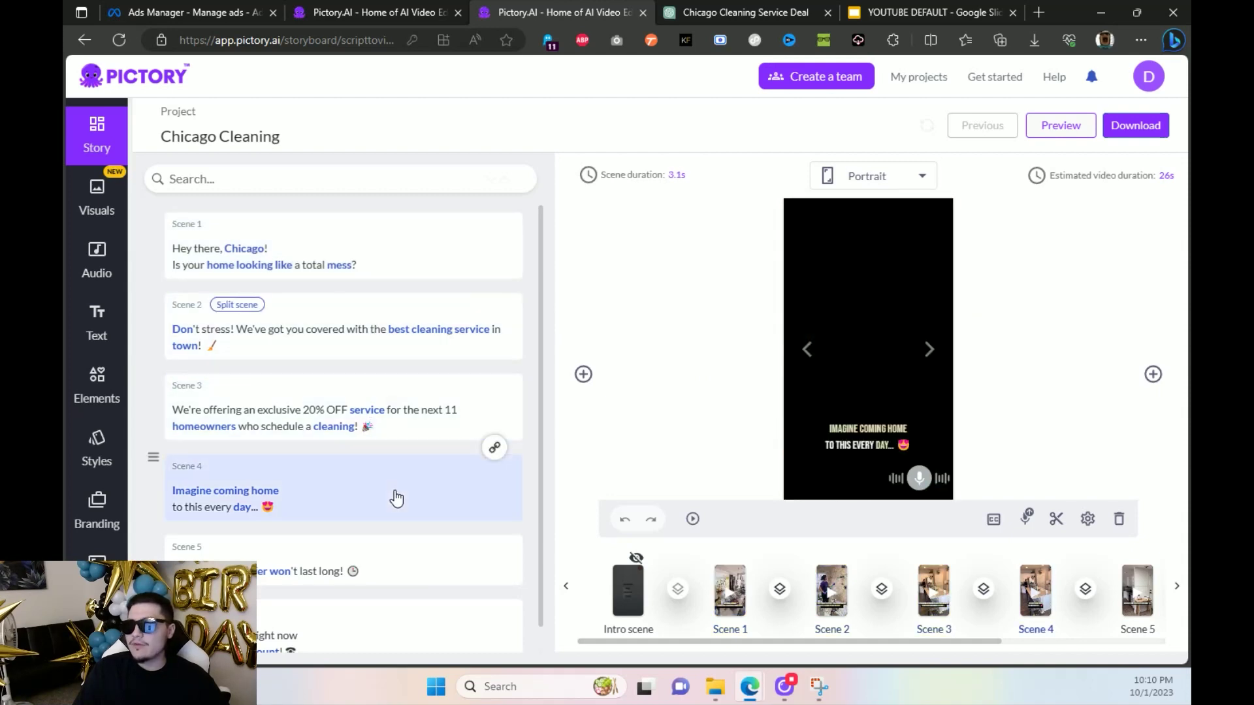
{"action": "left_click", "coordinate": [372, 575]}
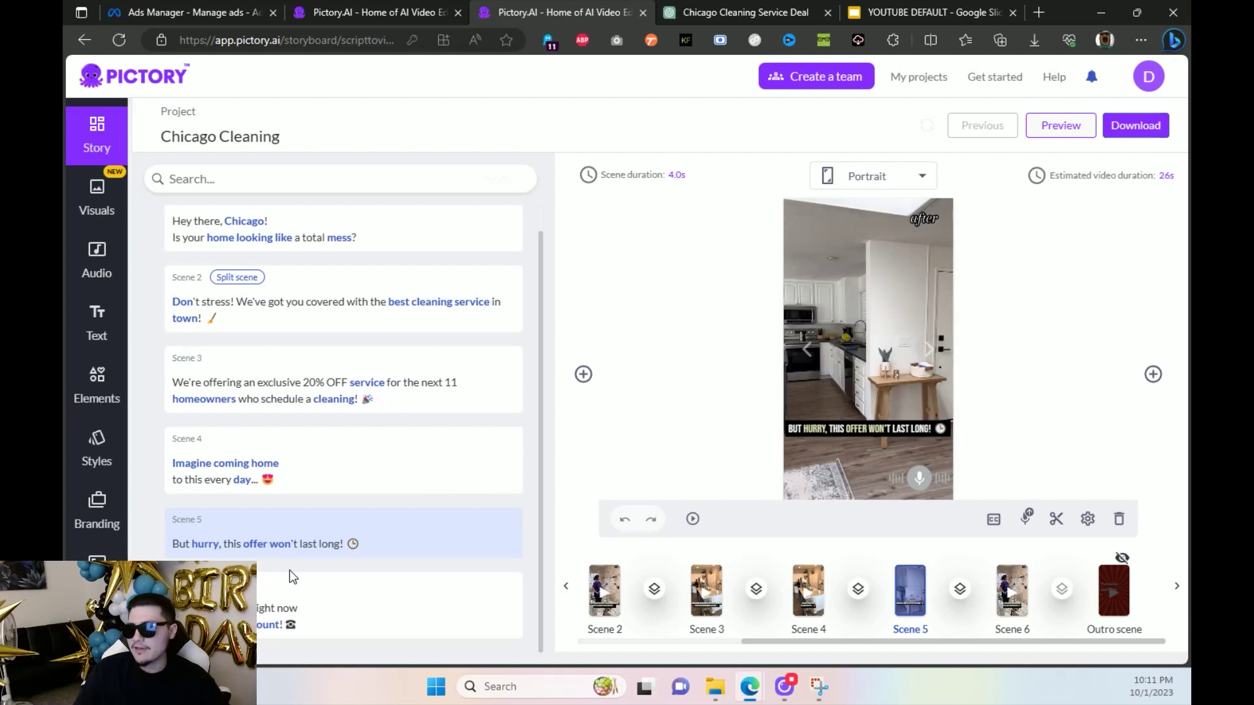
{"action": "left_click", "coordinate": [707, 591]}
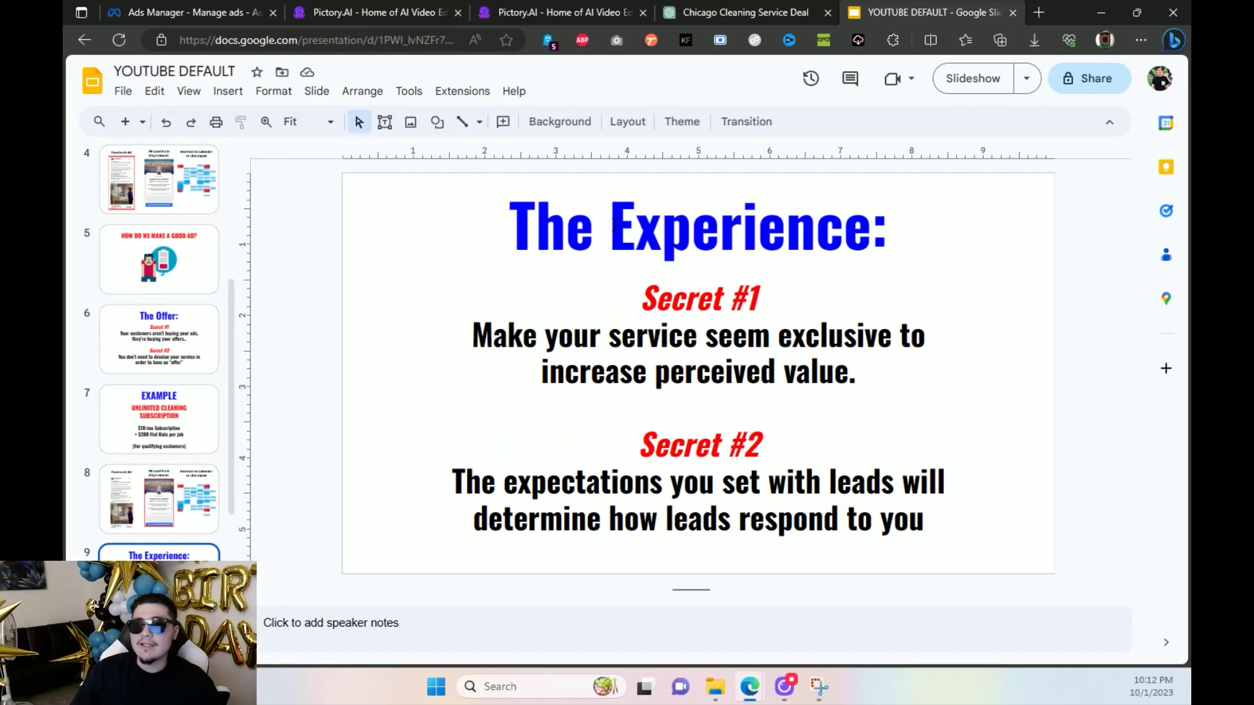
Step: Refresh the ad sets table so the total amount spent updates from $6.07 to $6.10
{"action": "left_click", "coordinate": [203, 11]}
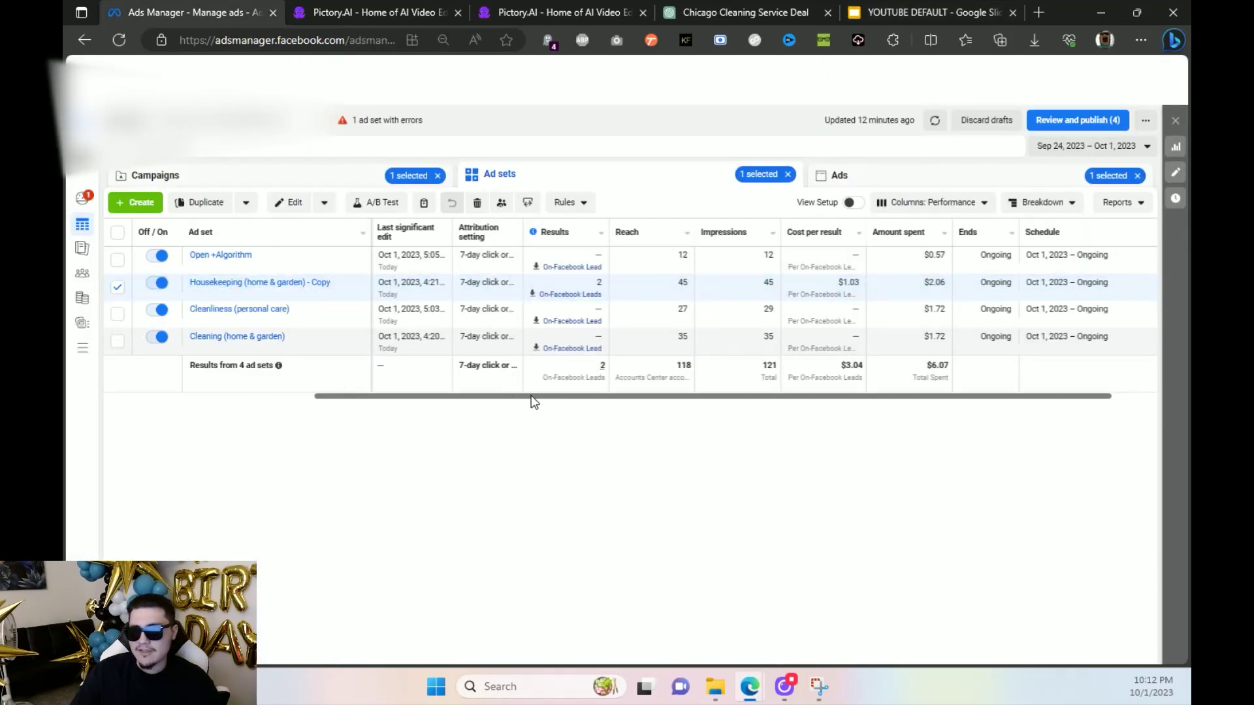
{"action": "mouse_move", "coordinate": [549, 396]}
{"action": "left_mouse_down"}
{"action": "mouse_move", "coordinate": [257, 396]}
{"action": "mouse_move", "coordinate": [554, 395]}
{"action": "left_mouse_up"}
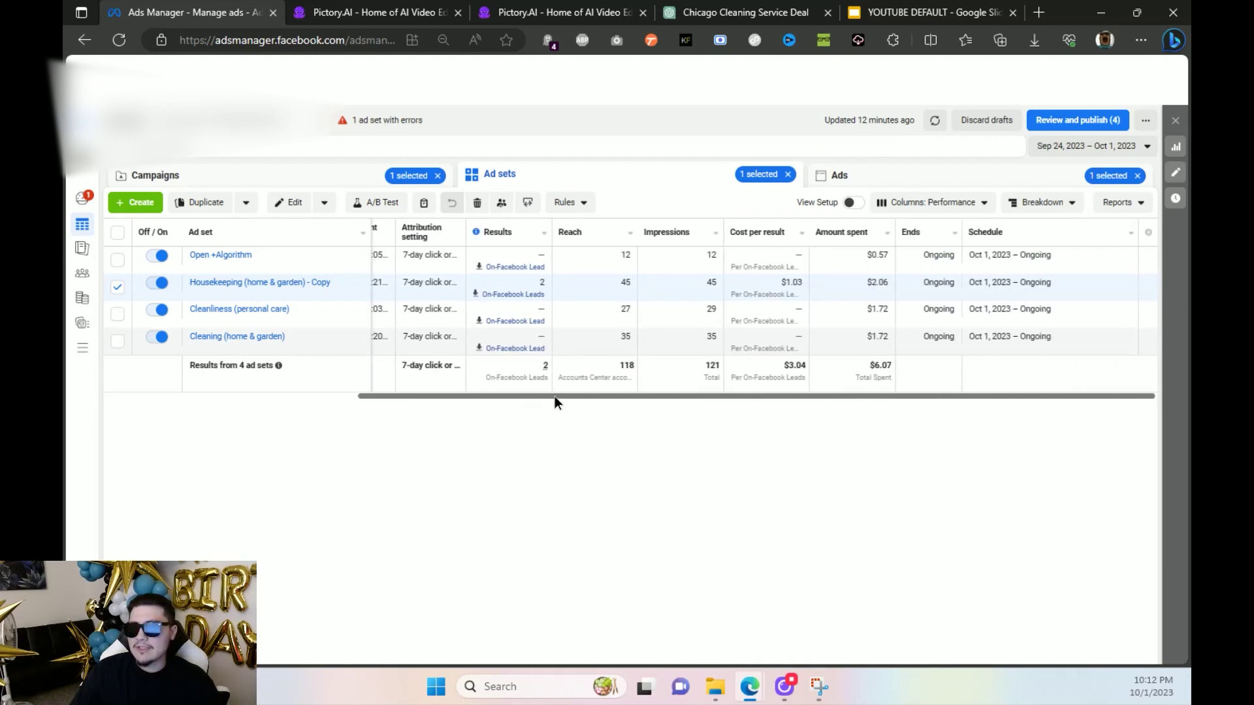
{"action": "double_click", "coordinate": [876, 361]}
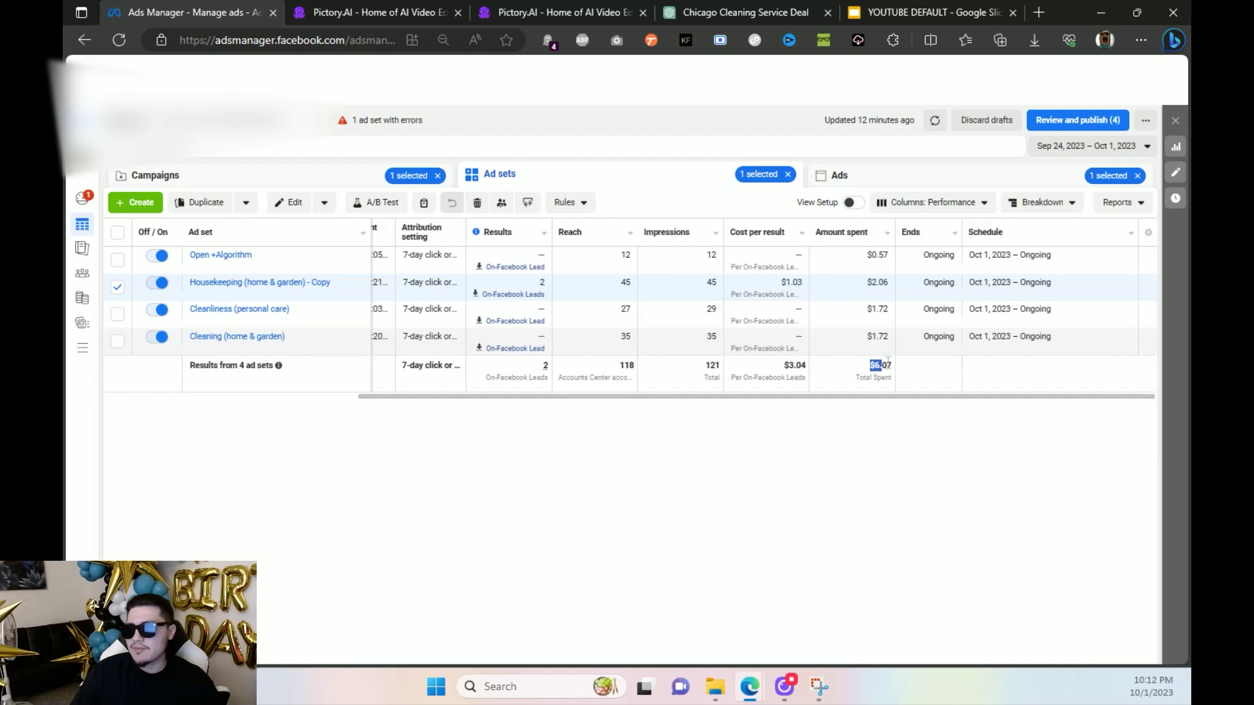
{"action": "left_click", "coordinate": [845, 414]}
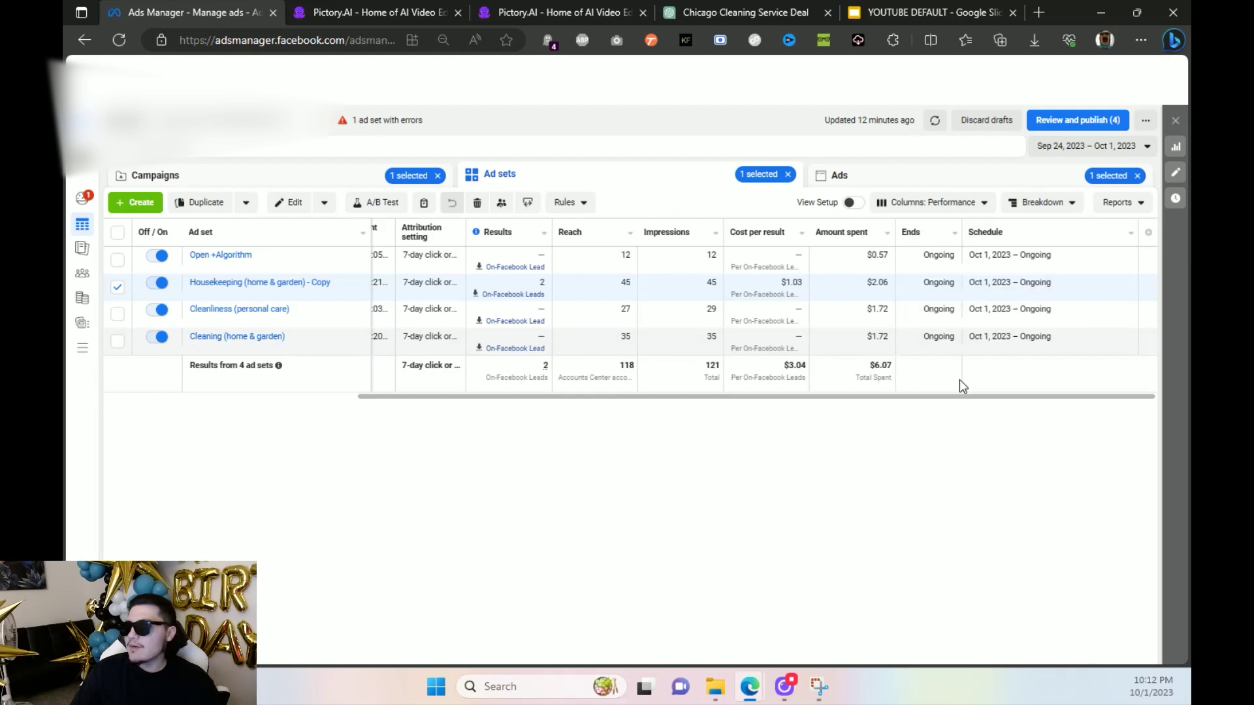
{"action": "left_click", "coordinate": [935, 121]}
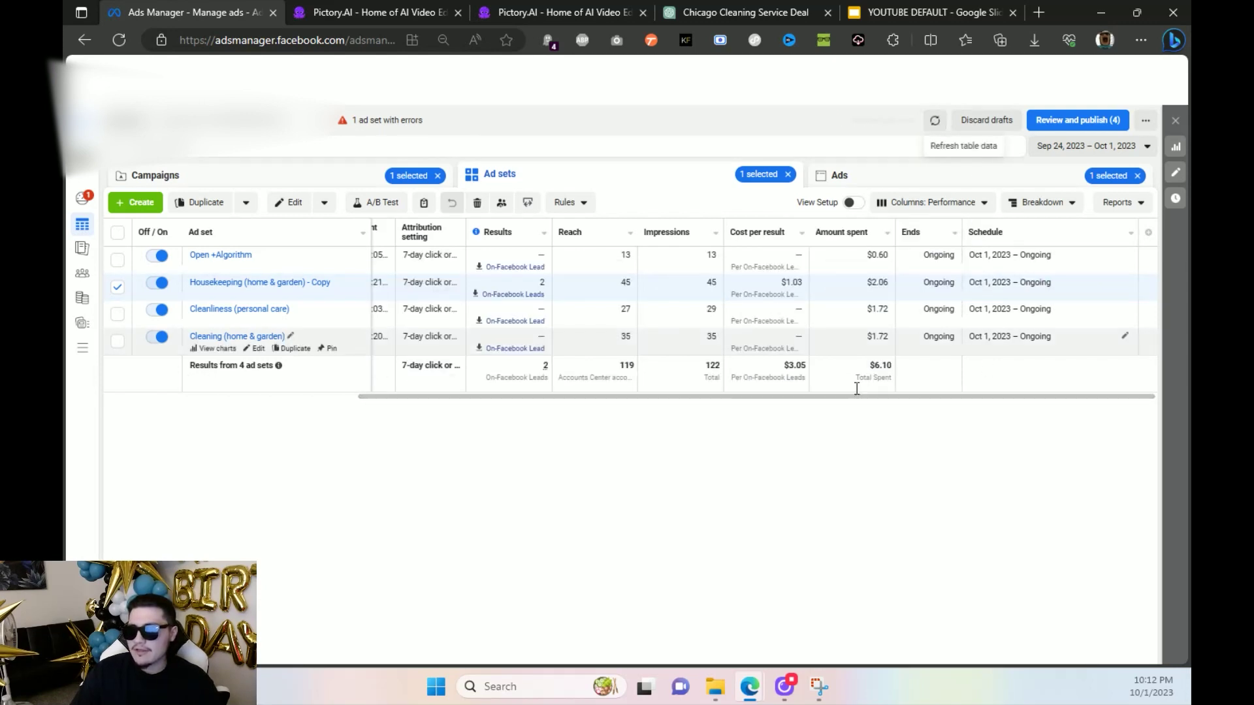
{"action": "double_click", "coordinate": [876, 366]}
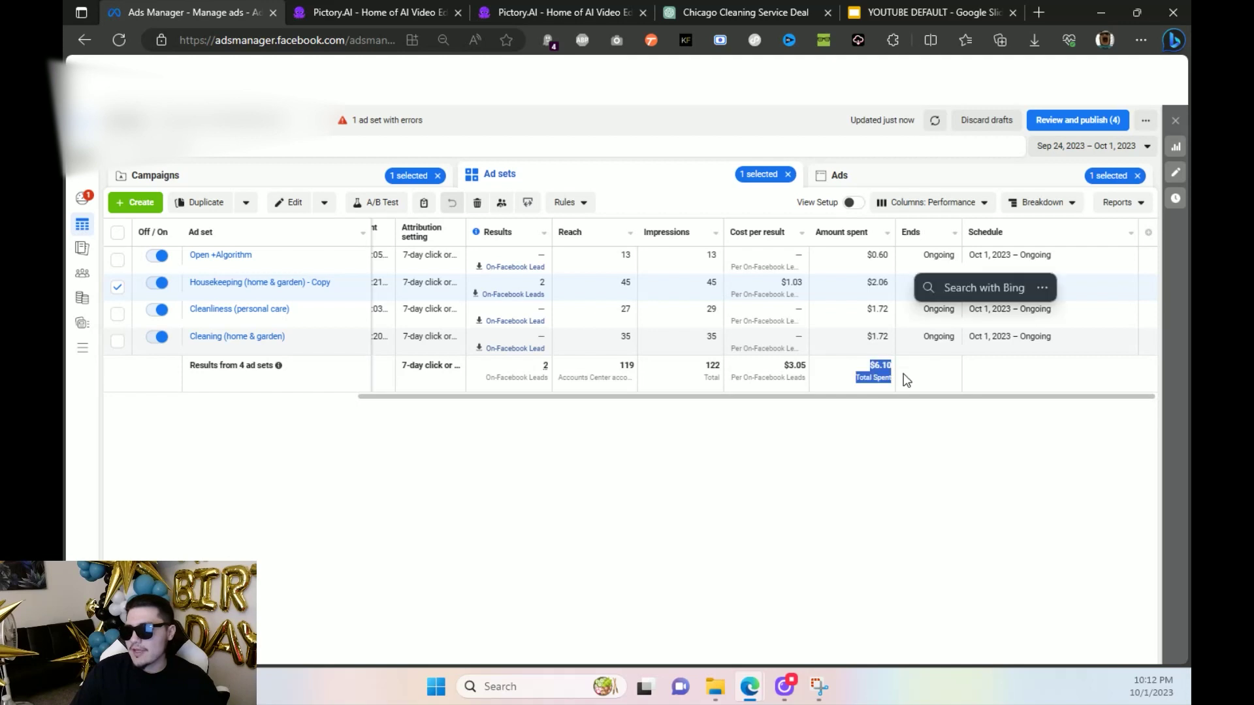
{"action": "left_click", "coordinate": [890, 481]}
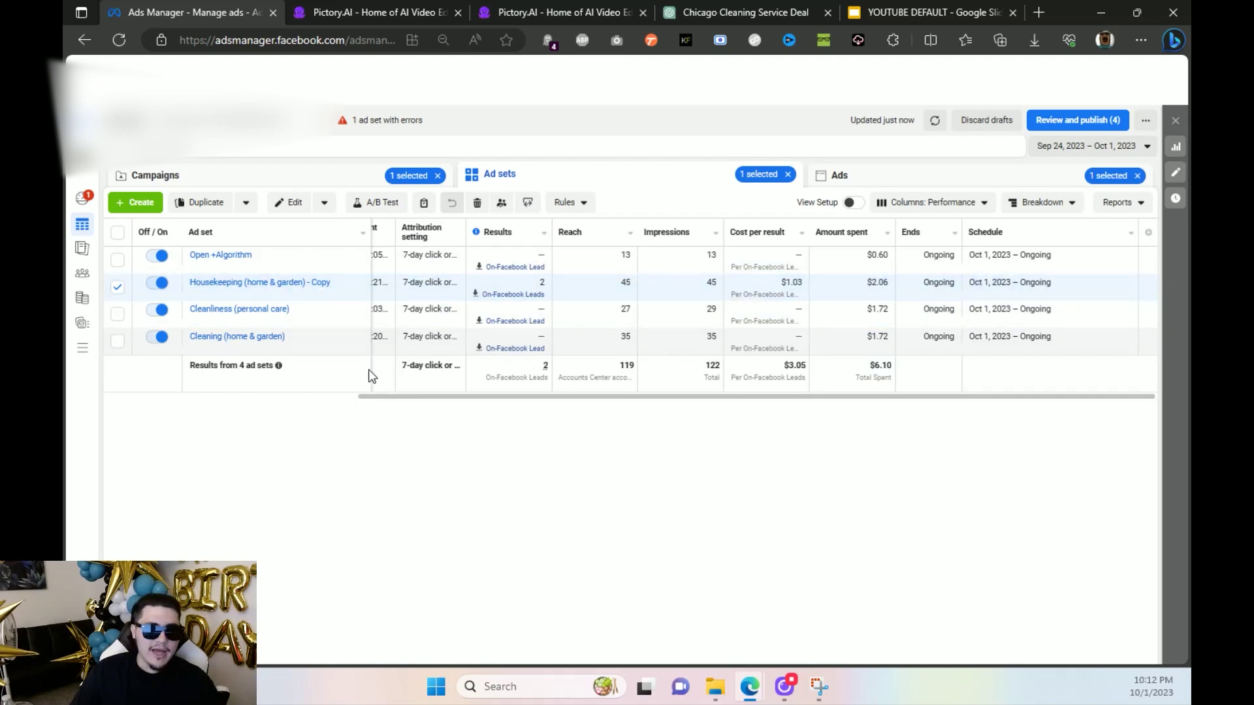
{"action": "left_click_drag", "start_coordinate": [535, 397], "coordinate": [369, 410]}
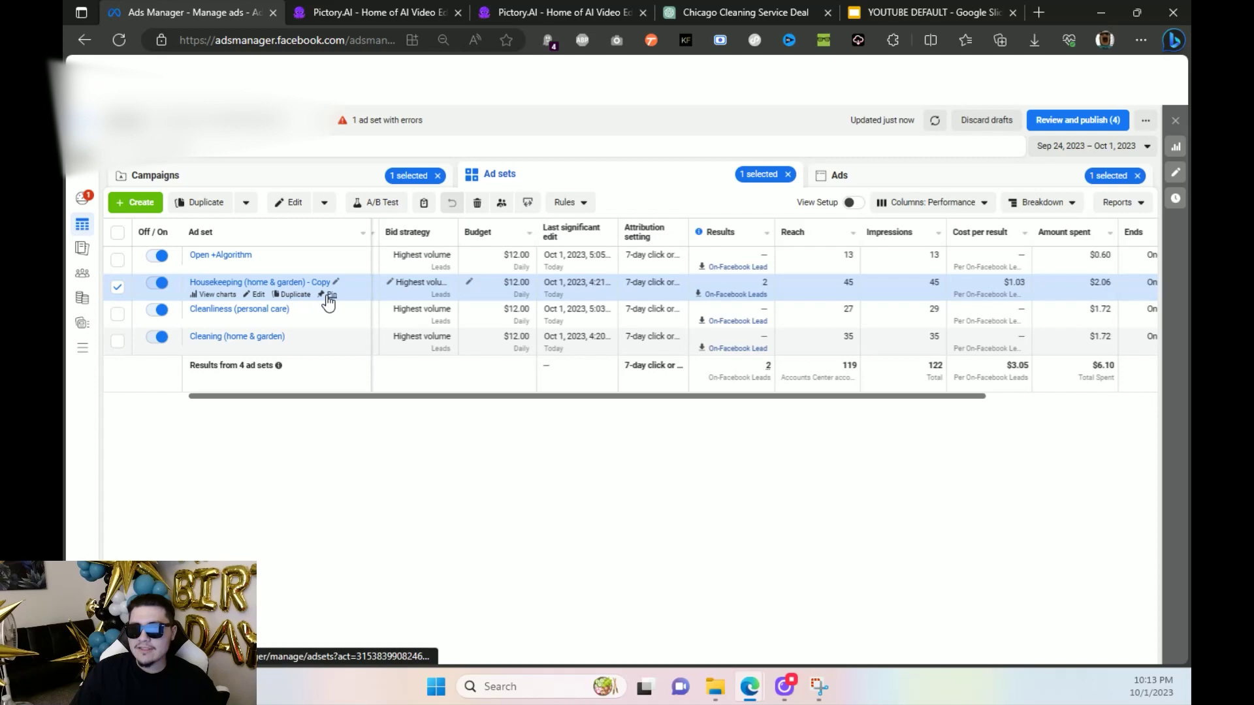
Step: Open the Housekeeping (home & garden) - Copy ad set and scroll down to its Pictory.AI ad
{"action": "left_click", "coordinate": [257, 295]}
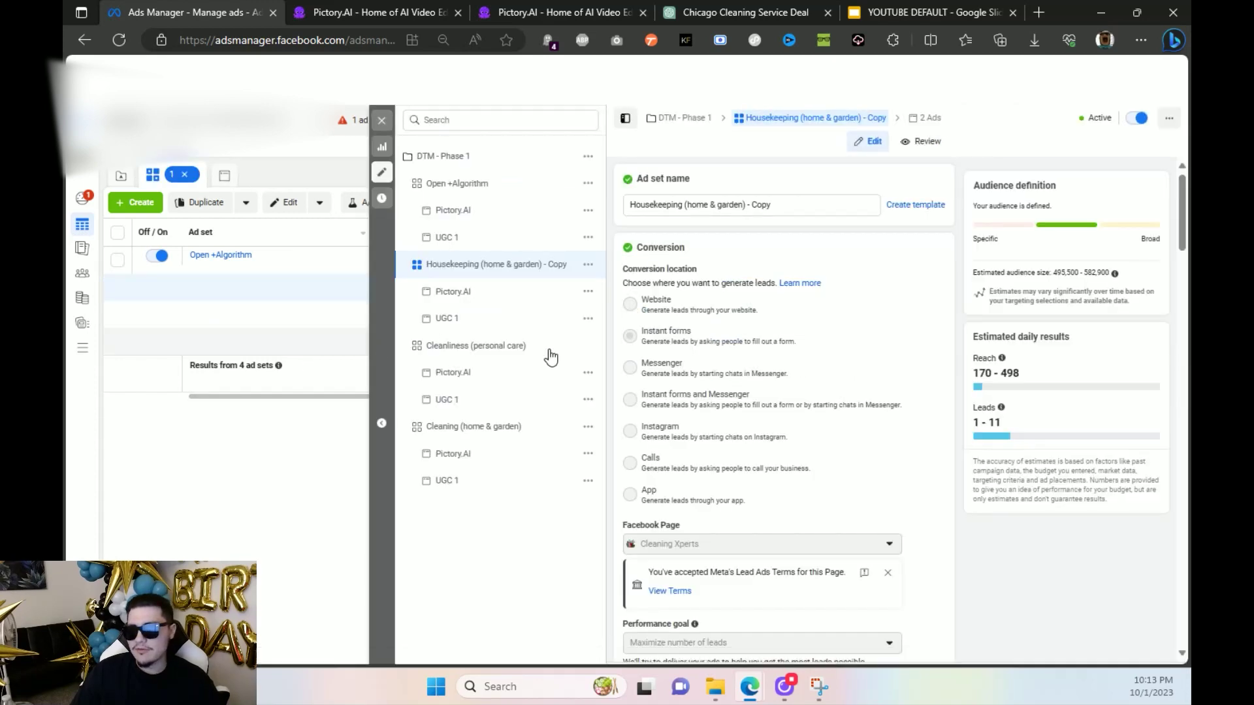
{"action": "mouse_move", "coordinate": [747, 337]}
{"action": "scroll", "coordinate": [747, 338], "scroll_direction": "down", "scroll_amount": 10}
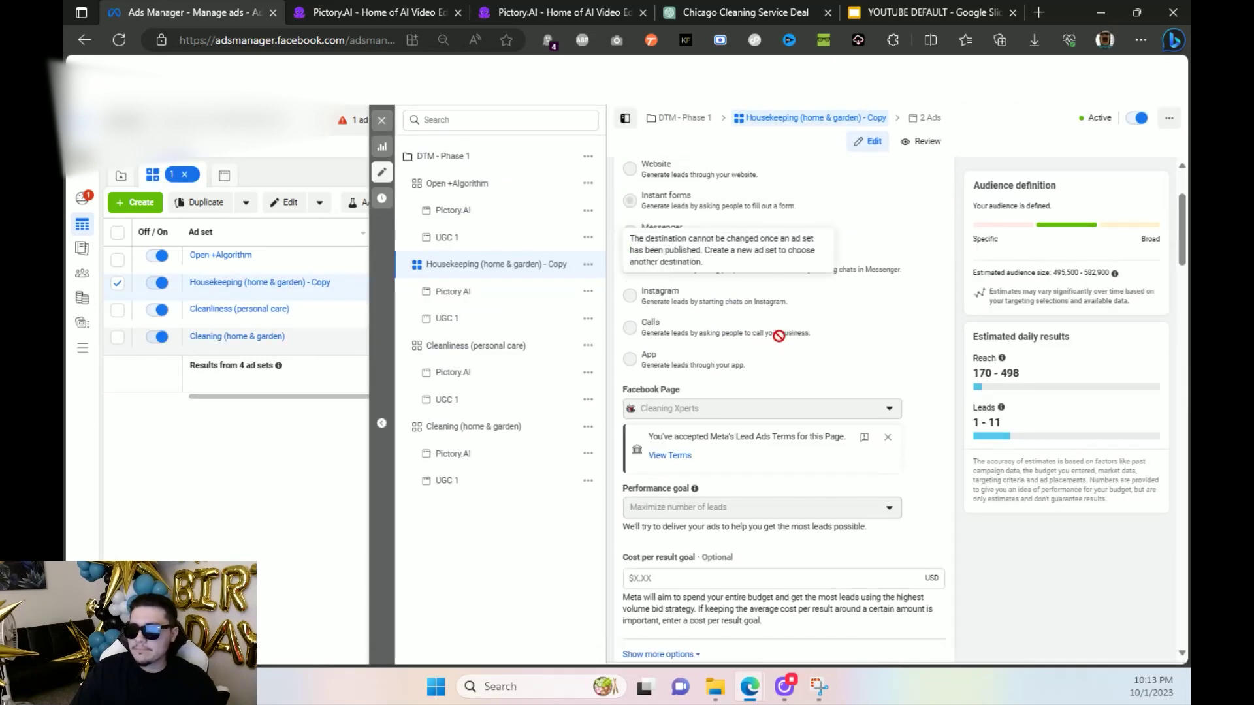
{"action": "scroll", "coordinate": [804, 348], "scroll_direction": "down", "scroll_amount": 15}
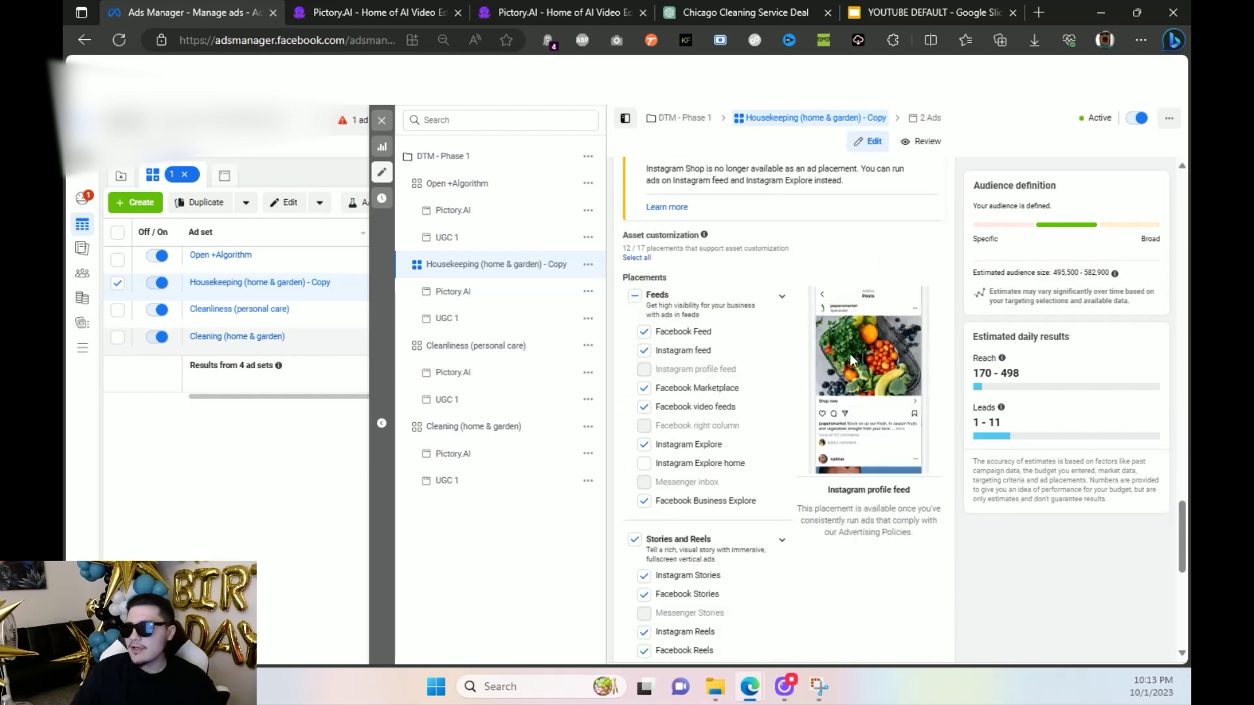
{"action": "scroll", "coordinate": [770, 374], "scroll_direction": "down", "scroll_amount": 5}
{"action": "left_click_drag", "start_coordinate": [1182, 574], "coordinate": [1173, 309]}
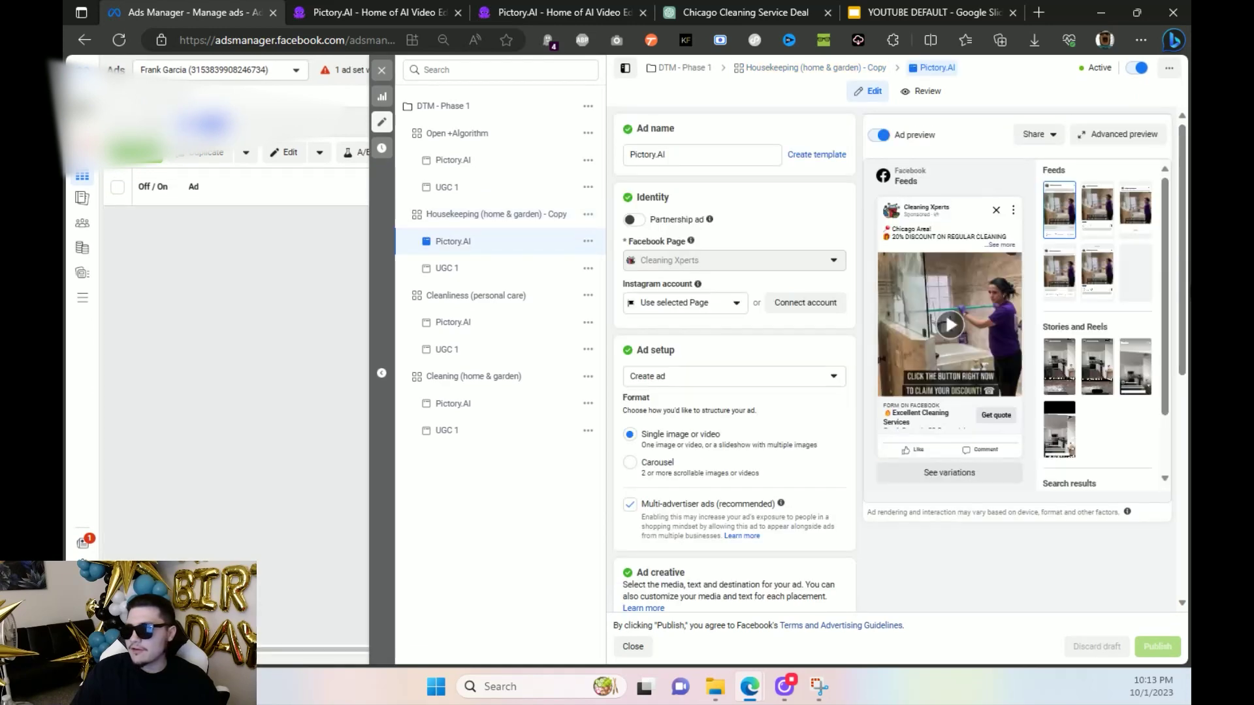
Step: Scroll to the ad's instant form preview, then bring up 'The Experience' slide in Google Slides
{"action": "left_click_drag", "start_coordinate": [1181, 234], "coordinate": [1168, 586]}
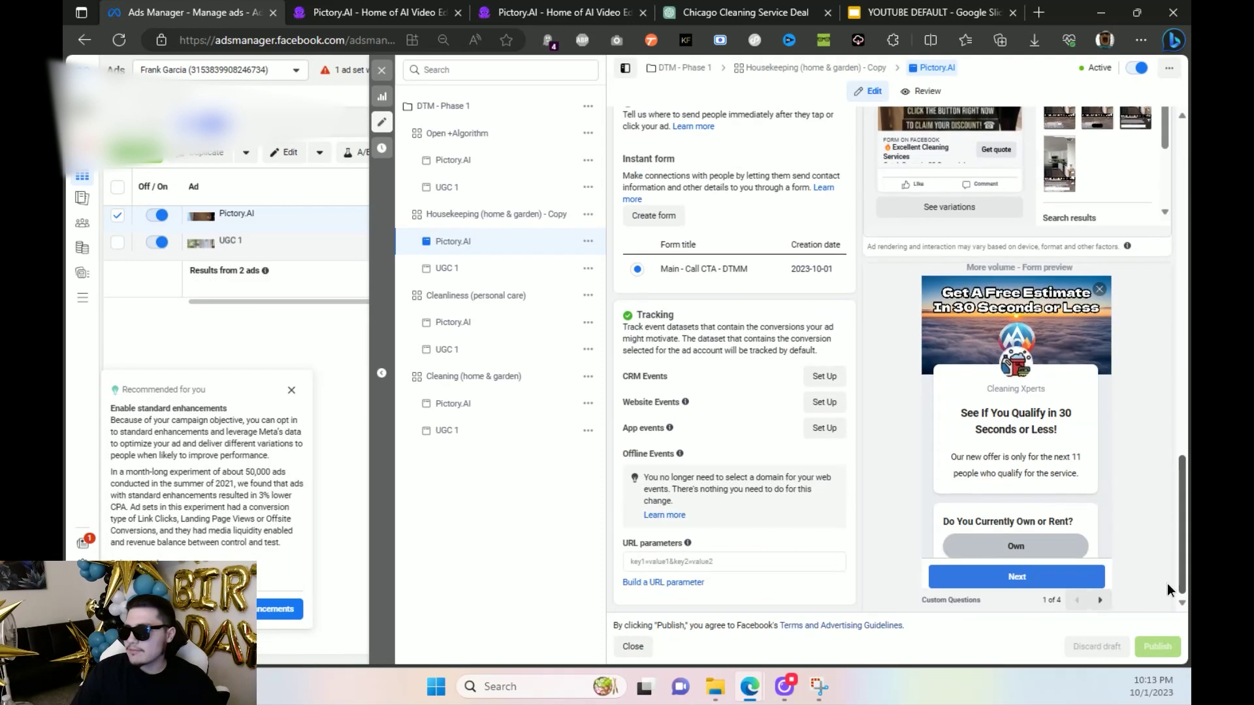
{"action": "scroll", "coordinate": [1032, 424], "scroll_direction": "down", "scroll_amount": 1}
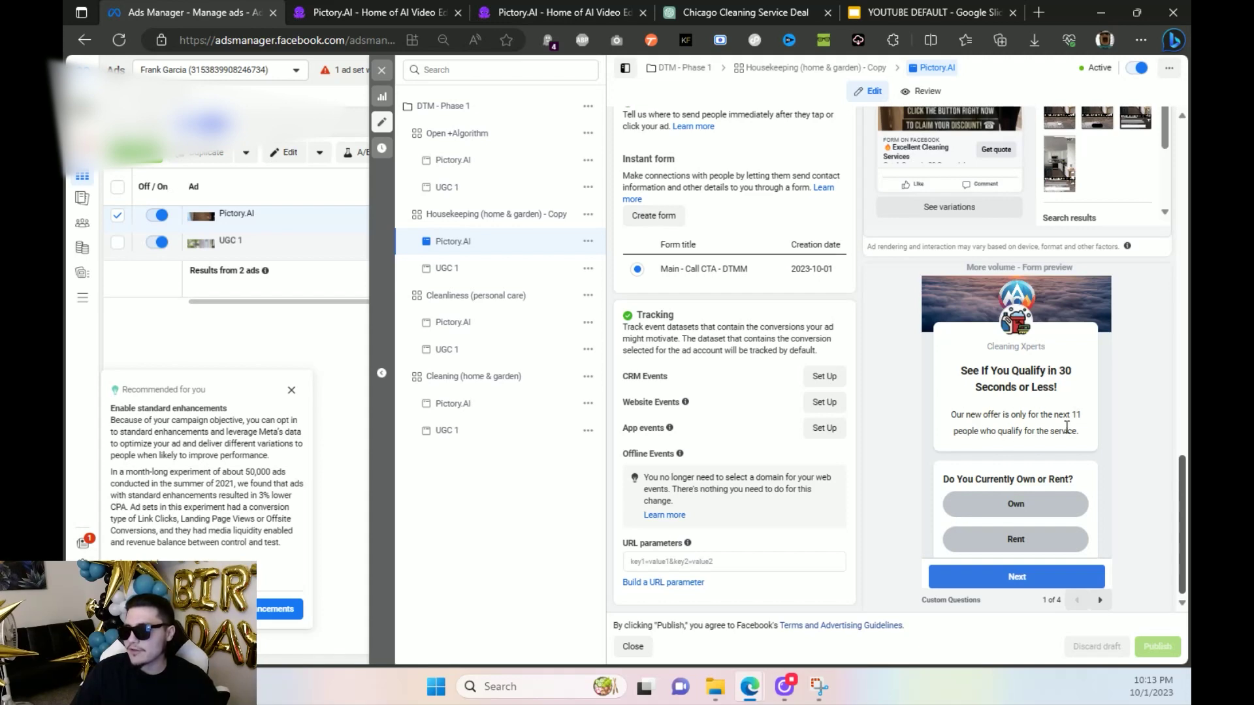
{"action": "key", "text": "ctrl+9"}
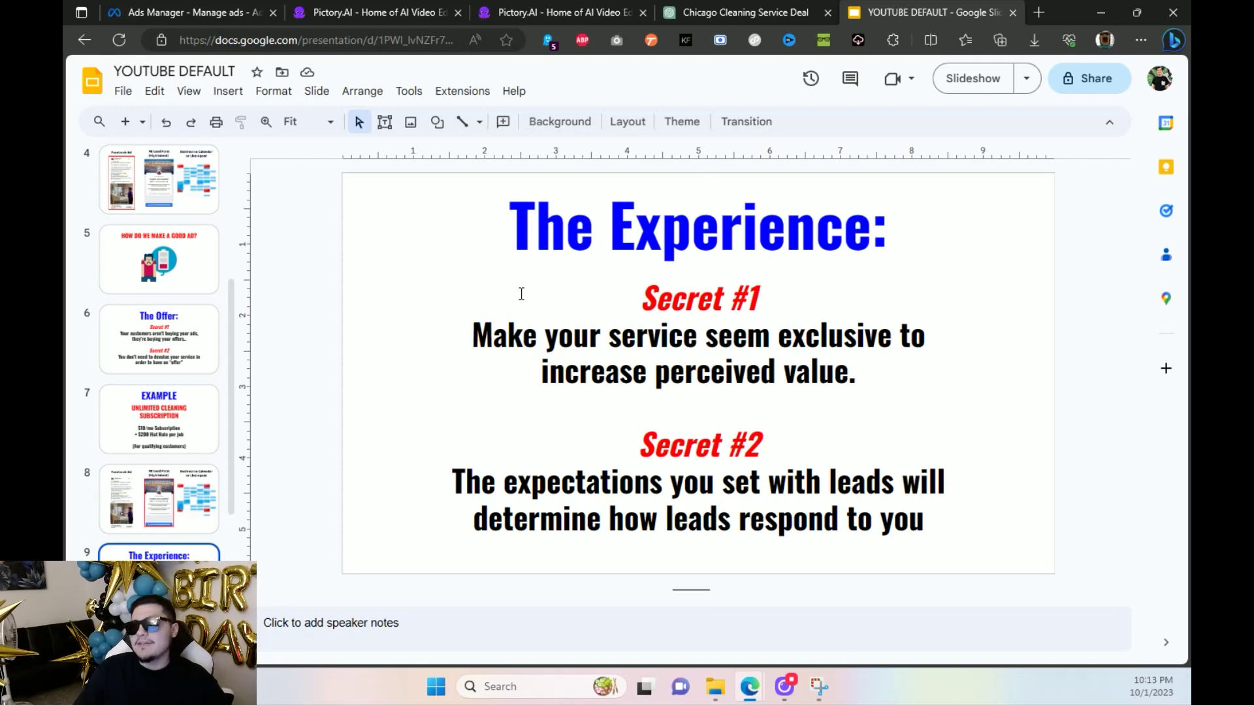
Step: Return to the Ads Manager ad and highlight the form preview's headline text
{"action": "left_click", "coordinate": [215, 13]}
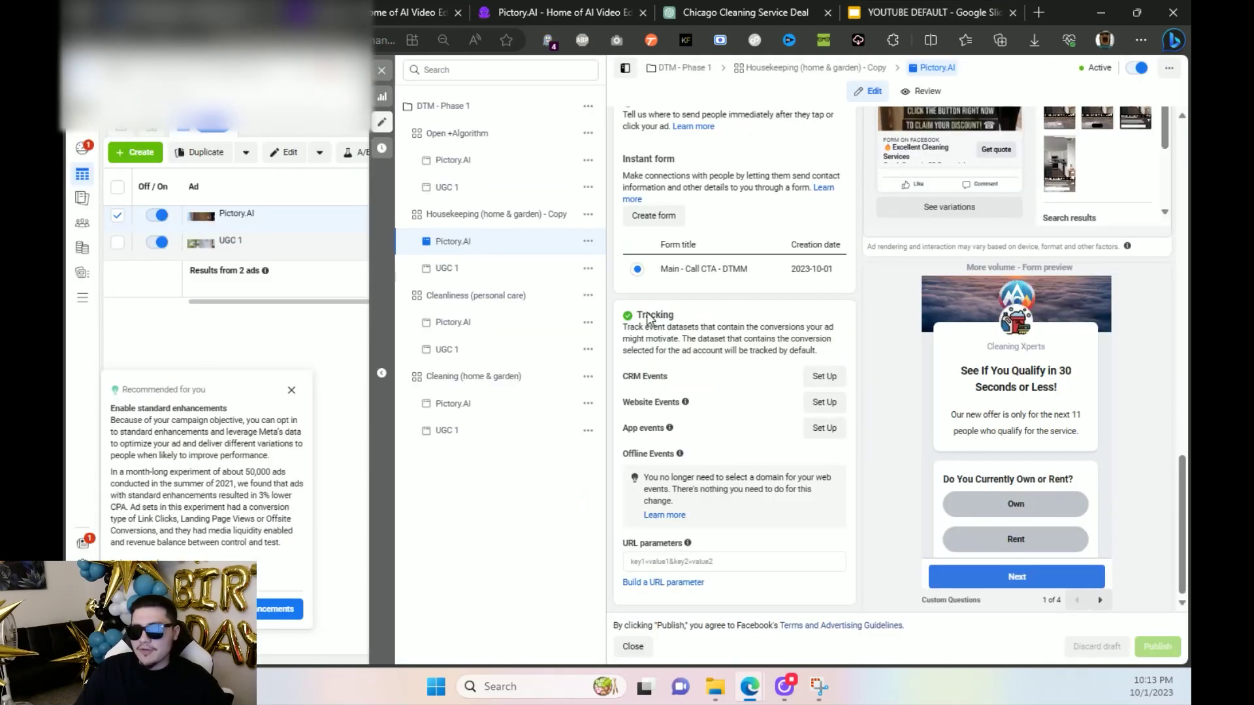
{"action": "scroll", "coordinate": [987, 373], "scroll_direction": "down", "scroll_amount": 1}
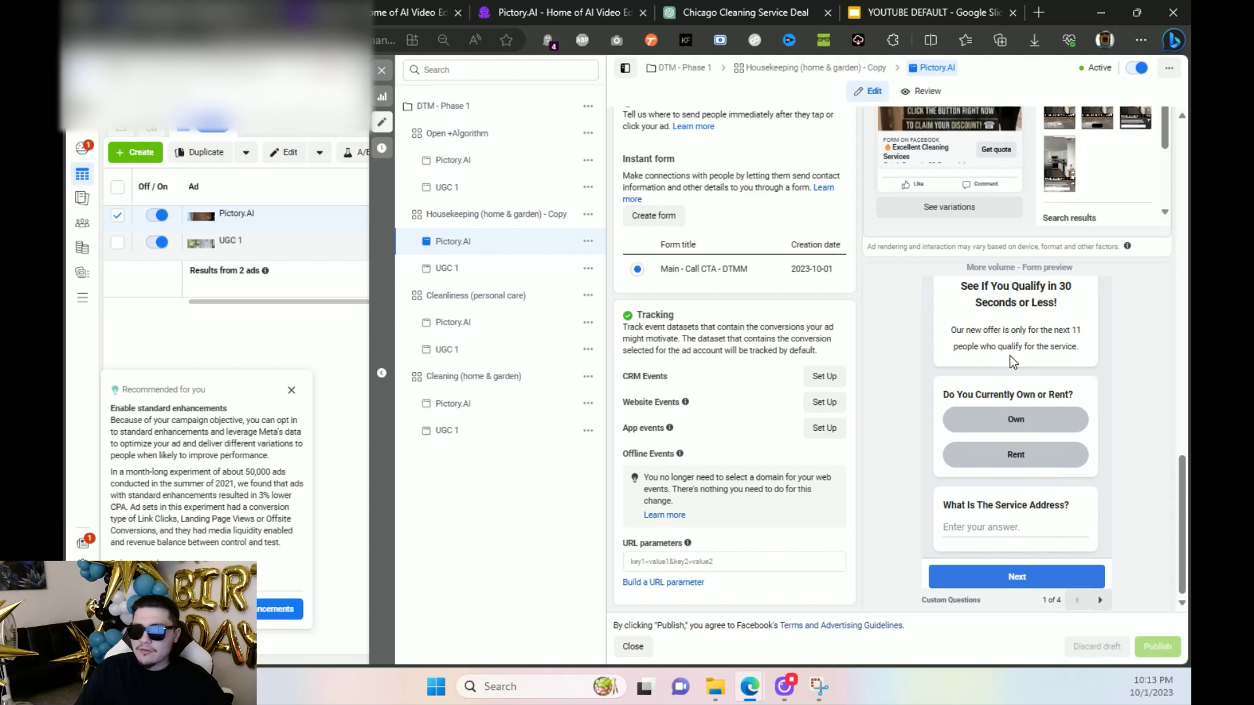
{"action": "scroll", "coordinate": [1010, 355], "scroll_direction": "up", "scroll_amount": 1}
{"action": "left_click_drag", "start_coordinate": [962, 371], "coordinate": [1066, 371]}
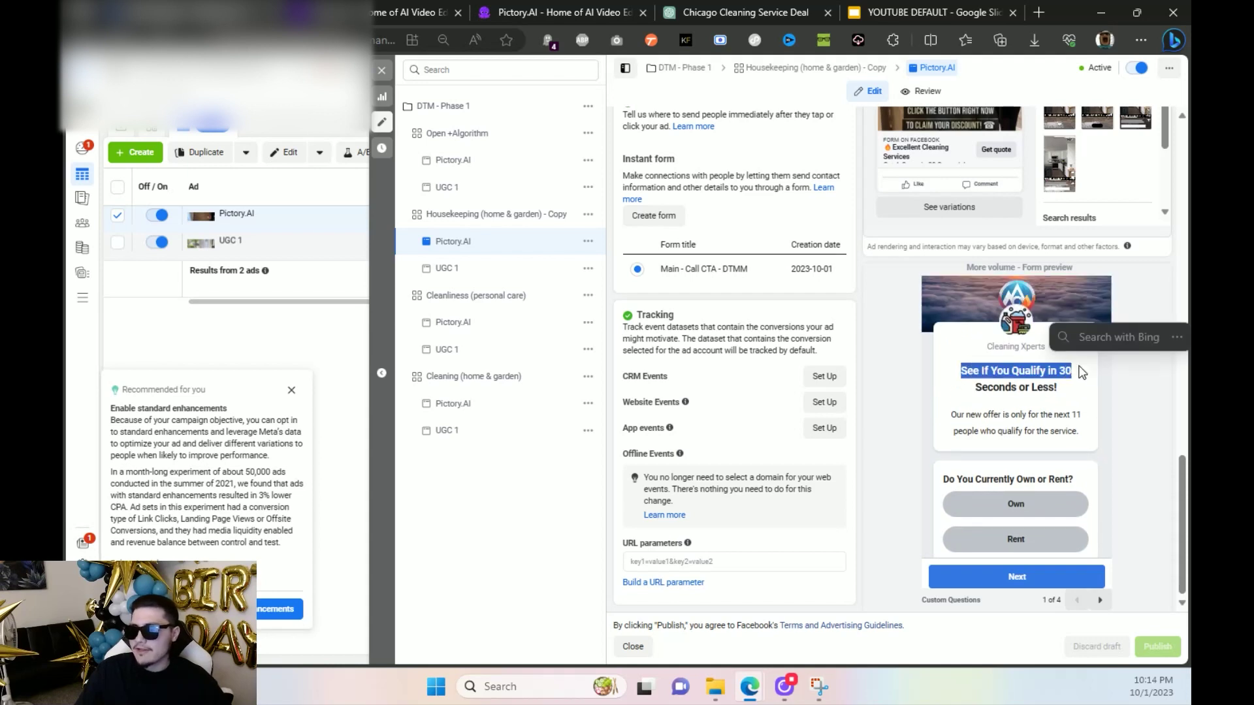
{"action": "left_click", "coordinate": [964, 371]}
Step: Highlight the 'Do You Currently Own or Rent?' and 'What Is The Service Address?' questions
{"action": "scroll", "coordinate": [947, 390], "scroll_direction": "down", "scroll_amount": 2}
{"action": "left_click_drag", "start_coordinate": [945, 391], "coordinate": [1086, 393]}
{"action": "left_click", "coordinate": [949, 507]}
{"action": "left_click_drag", "start_coordinate": [949, 507], "coordinate": [1085, 503]}
{"action": "left_click", "coordinate": [952, 527]}
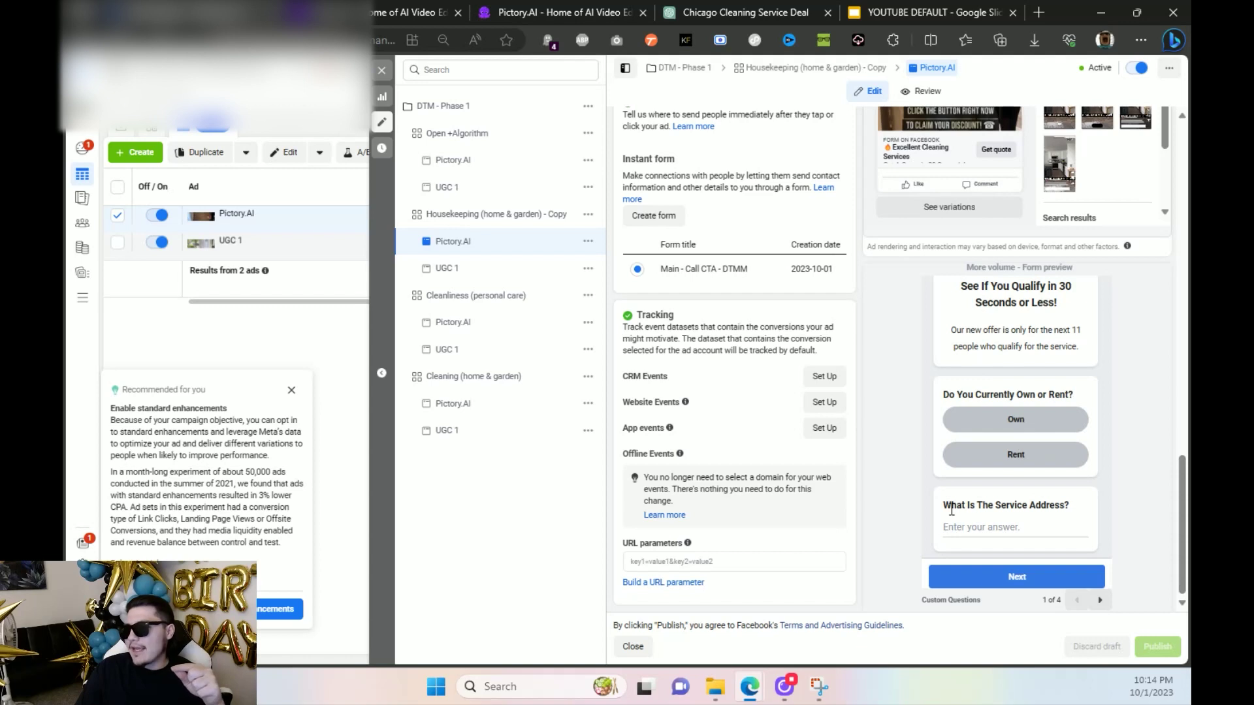
Step: Advance the form preview to page 2 of 4, the contact information page
{"action": "scroll", "coordinate": [958, 285], "scroll_direction": "up", "scroll_amount": 1}
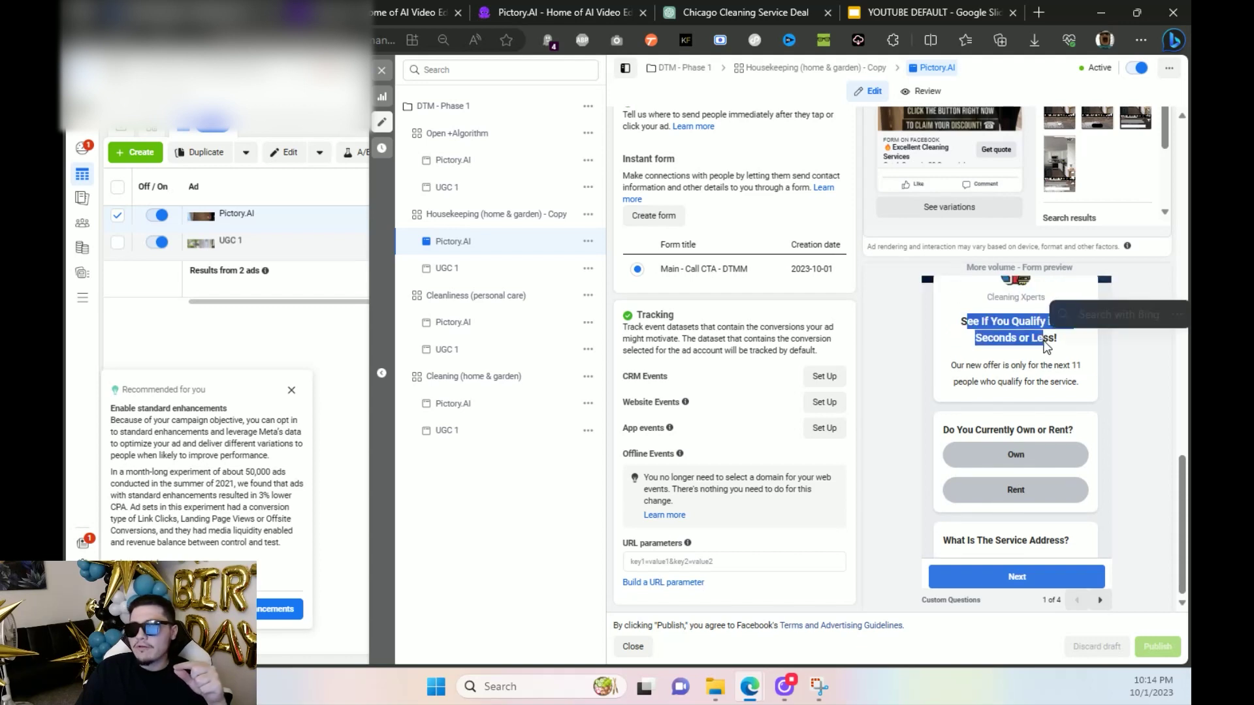
{"action": "scroll", "coordinate": [998, 475], "scroll_direction": "down", "scroll_amount": 2}
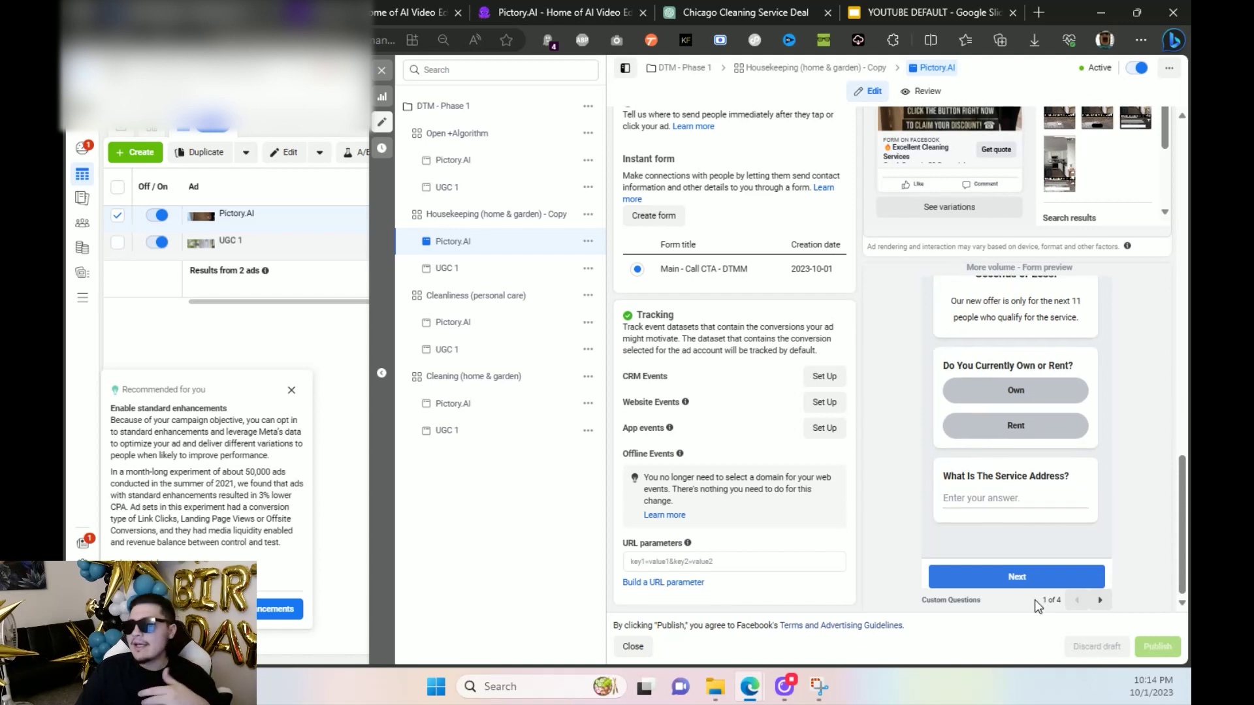
{"action": "left_click", "coordinate": [1100, 600]}
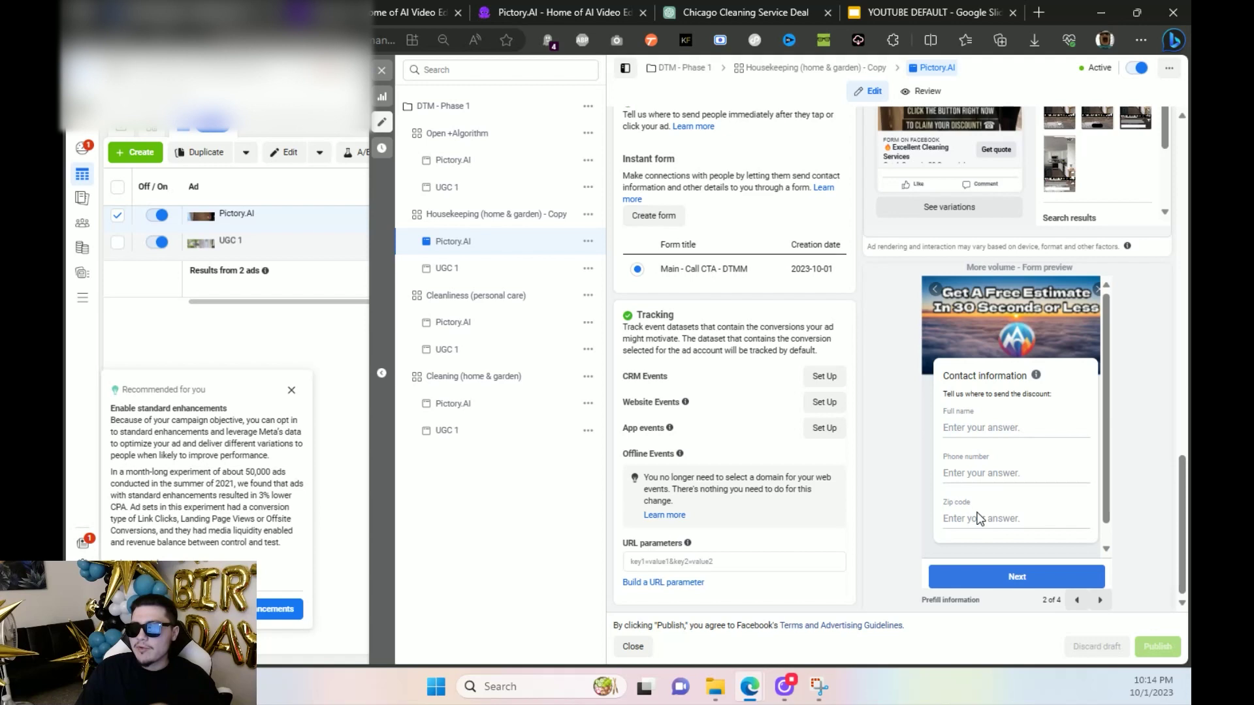
Step: Page the preview through the privacy policy and lead message, then close the editor to the ad sets
{"action": "left_click", "coordinate": [1099, 601]}
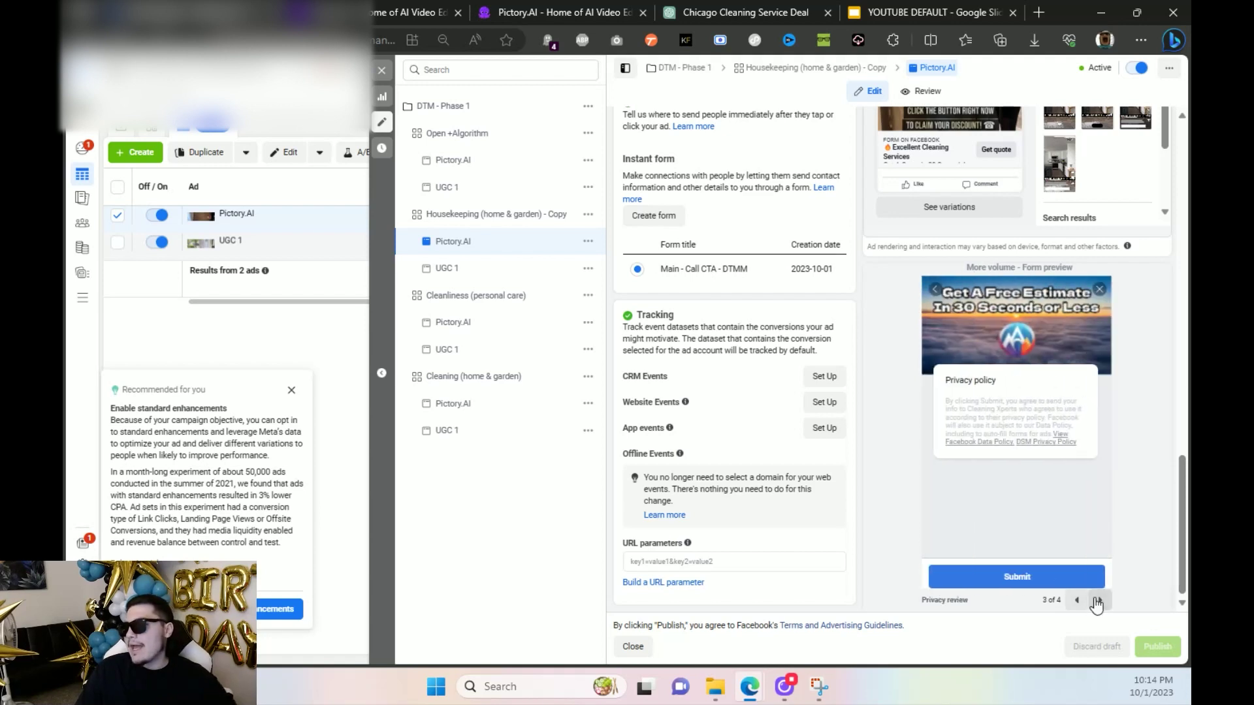
{"action": "left_click", "coordinate": [1100, 601]}
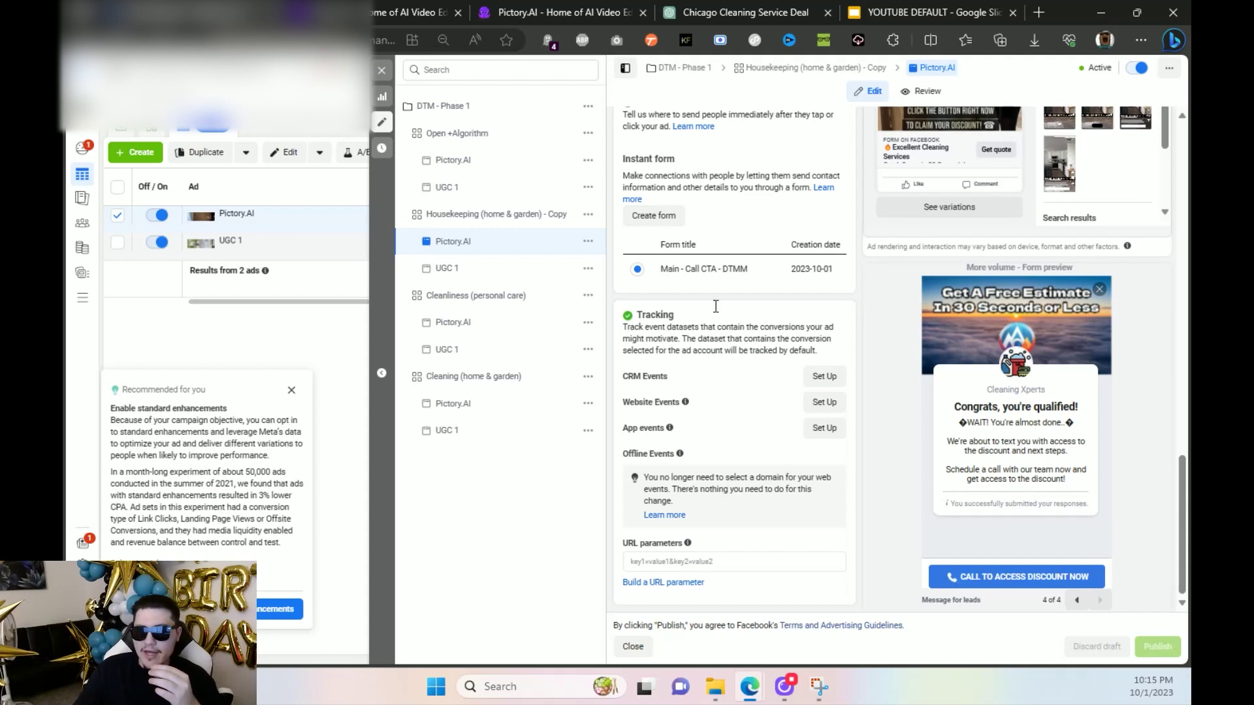
{"action": "left_click", "coordinate": [382, 70]}
{"action": "left_click", "coordinate": [493, 124]}
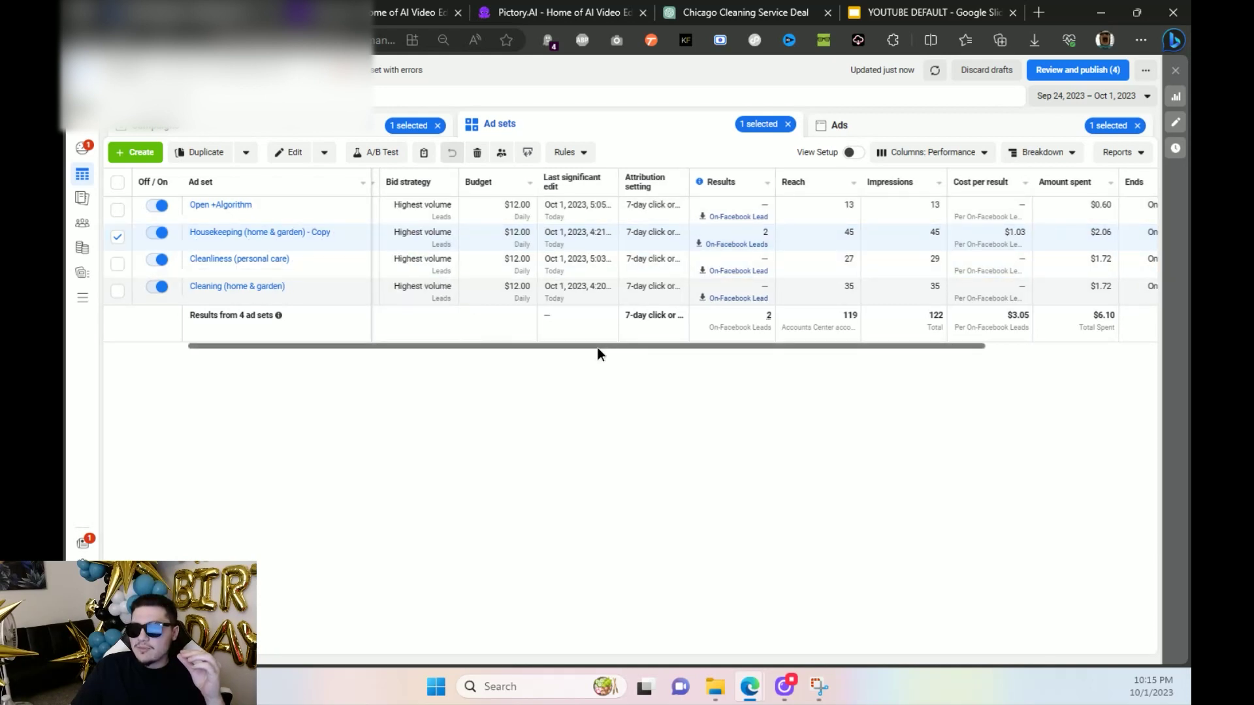
Step: Scroll the Ad sets table left to bring the Open +Algorithm row into view
{"action": "left_click_drag", "start_coordinate": [598, 347], "coordinate": [405, 335]}
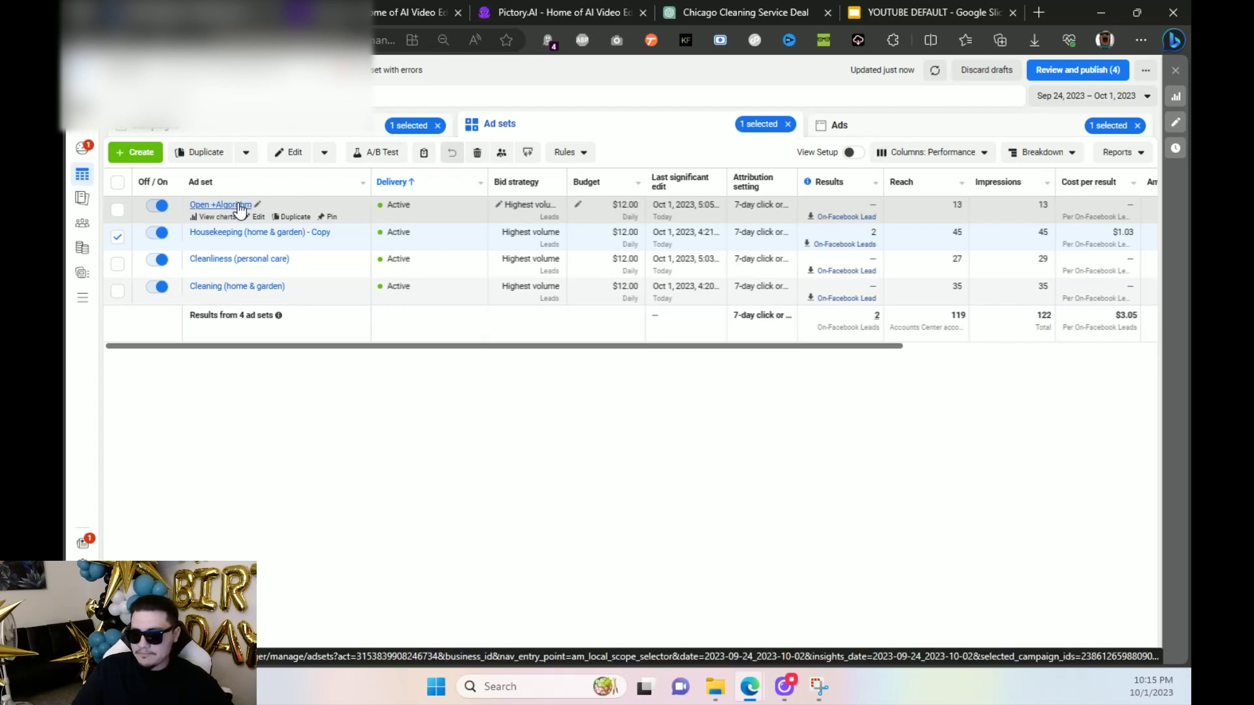
Step: Open Open +Algorithm's settings and view the Housekeeping, Cleanliness and Cleaning ad set audiences
{"action": "left_click", "coordinate": [256, 217]}
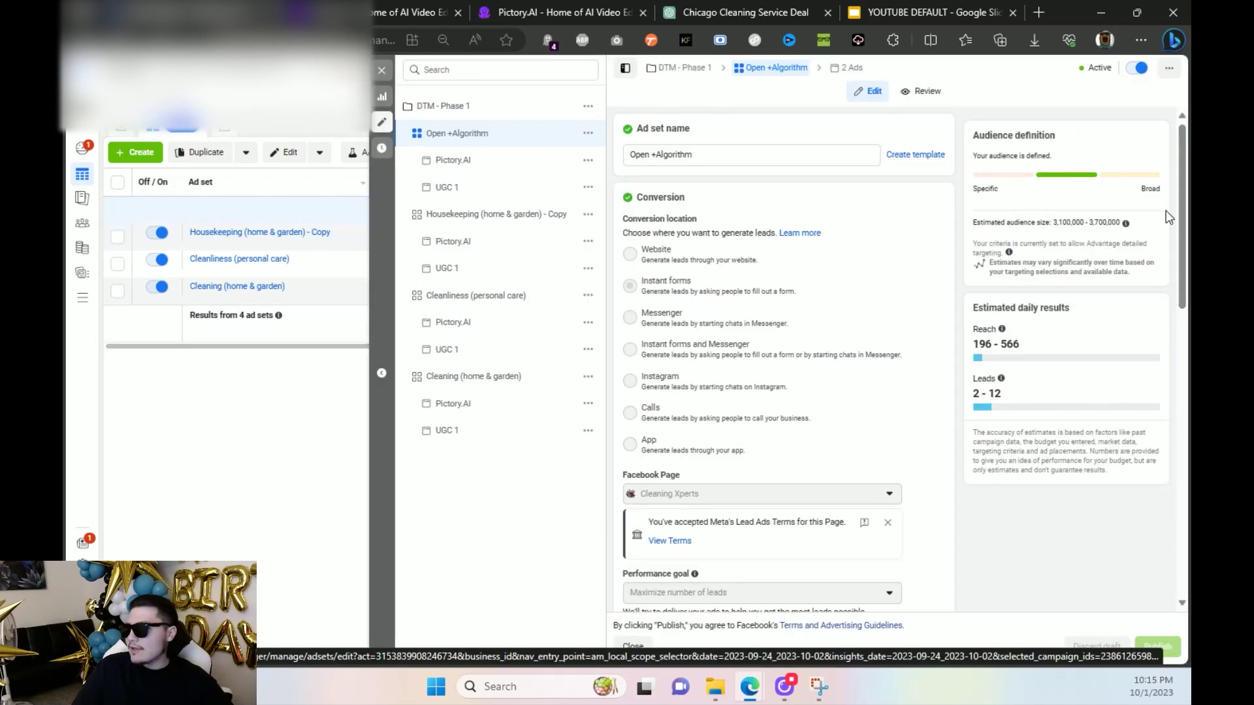
{"action": "left_click_drag", "start_coordinate": [1182, 174], "coordinate": [1188, 376]}
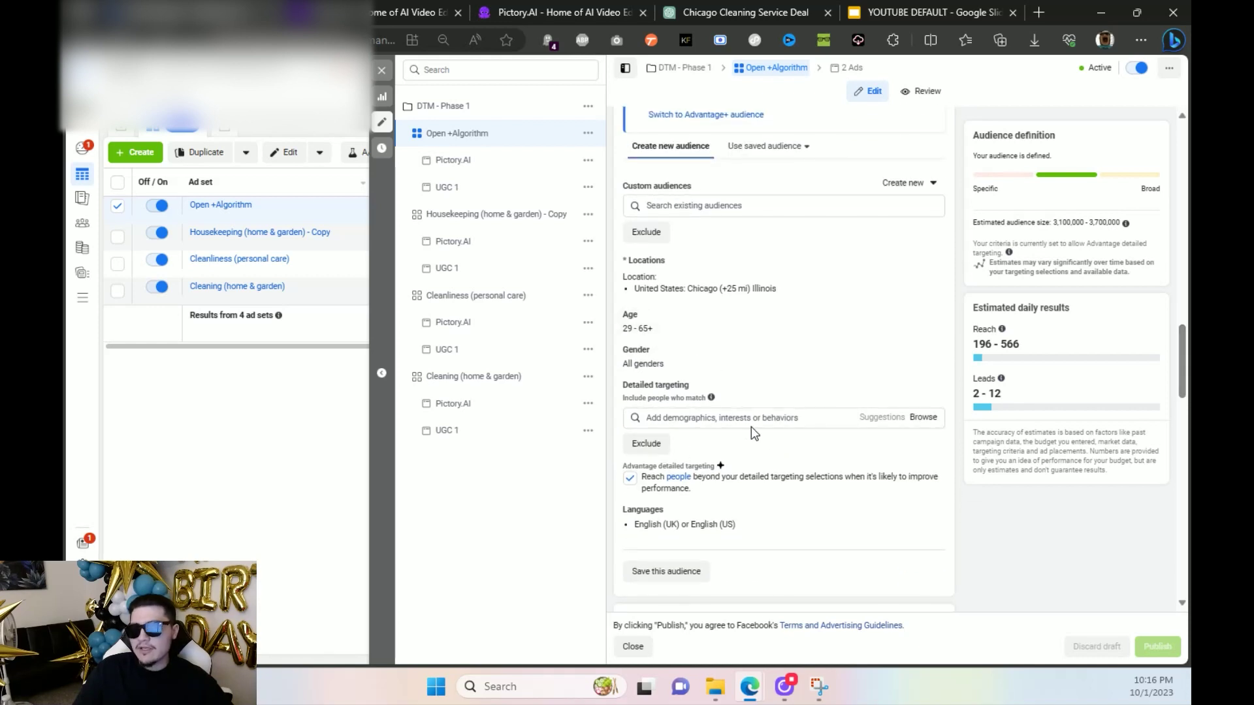
{"action": "left_click", "coordinate": [476, 214]}
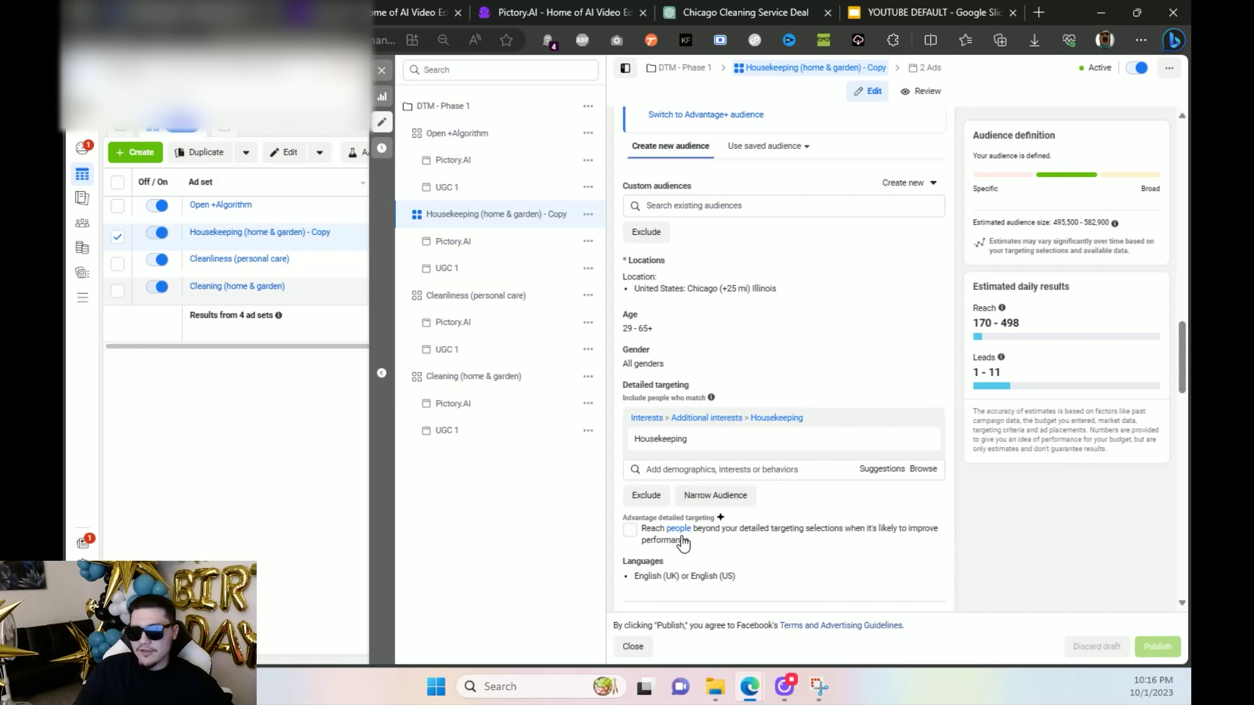
{"action": "mouse_move", "coordinate": [686, 563]}
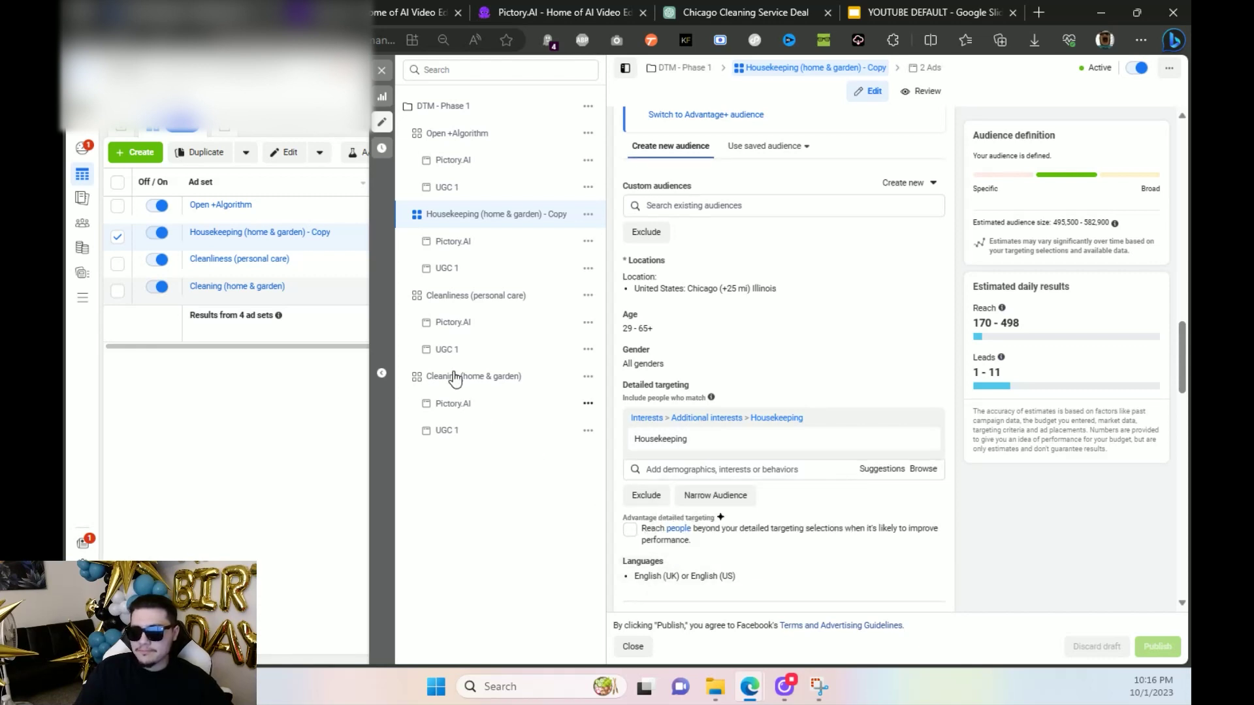
{"action": "left_click", "coordinate": [481, 308]}
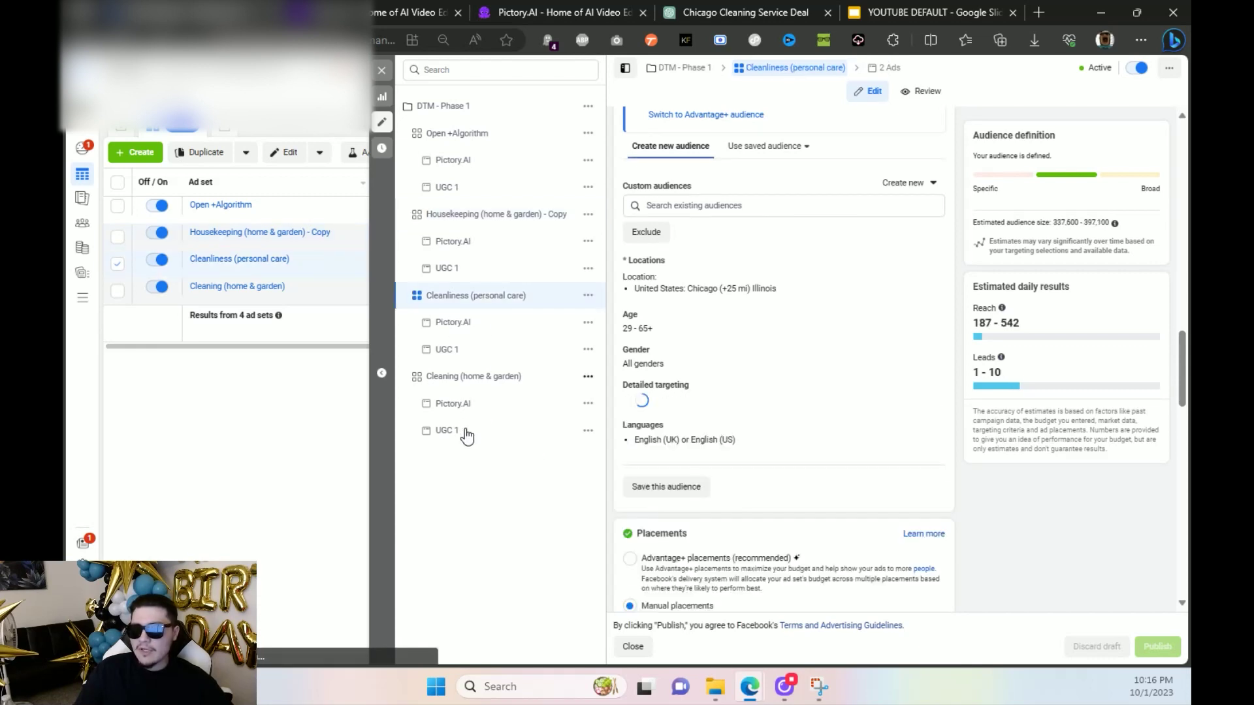
{"action": "left_click", "coordinate": [450, 380]}
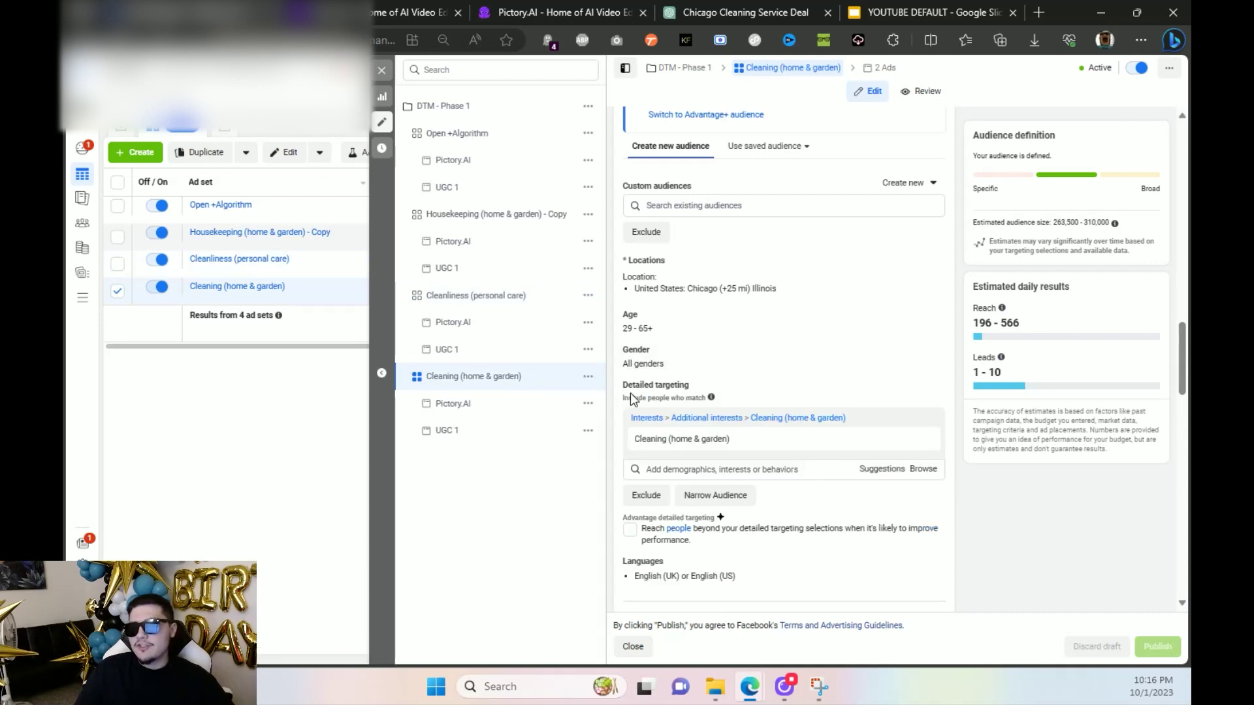
Step: Check the suggested detailed-targeting interests for Cleaning (home & garden), then close the ad set editor
{"action": "left_click", "coordinate": [880, 469]}
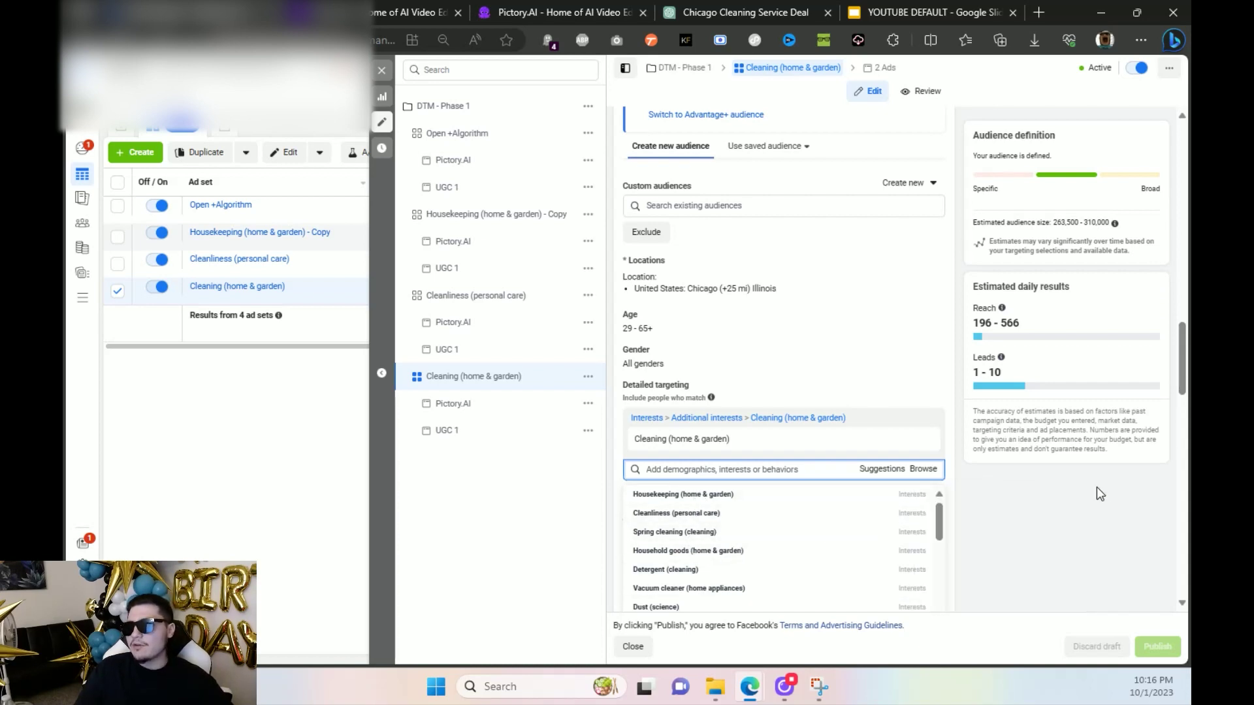
{"action": "left_click", "coordinate": [1120, 485]}
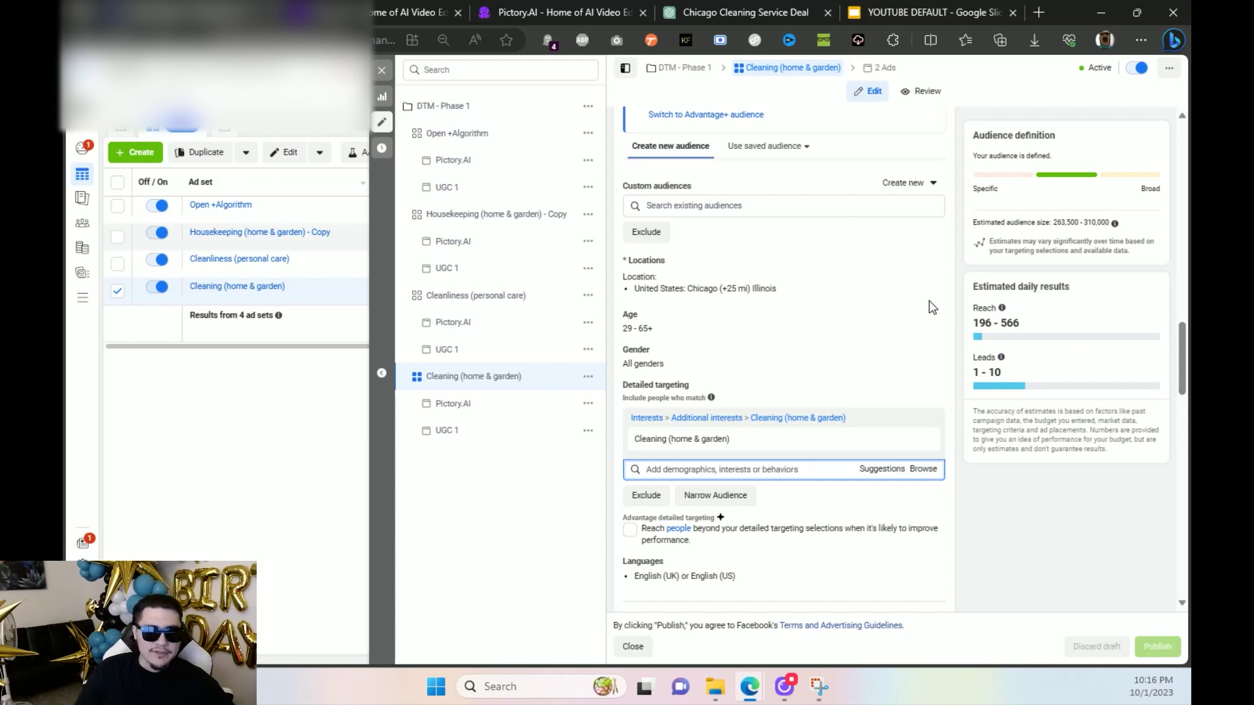
{"action": "left_click", "coordinate": [382, 70]}
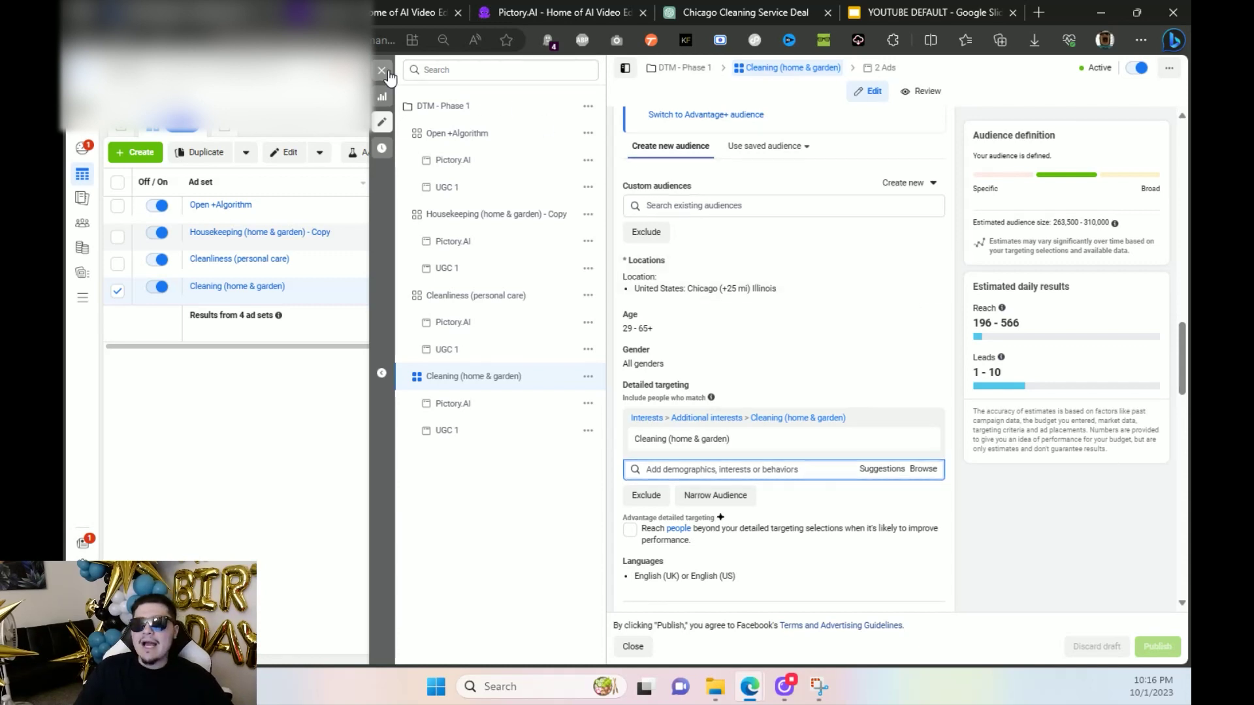
{"action": "left_click_drag", "start_coordinate": [755, 347], "coordinate": [954, 344]}
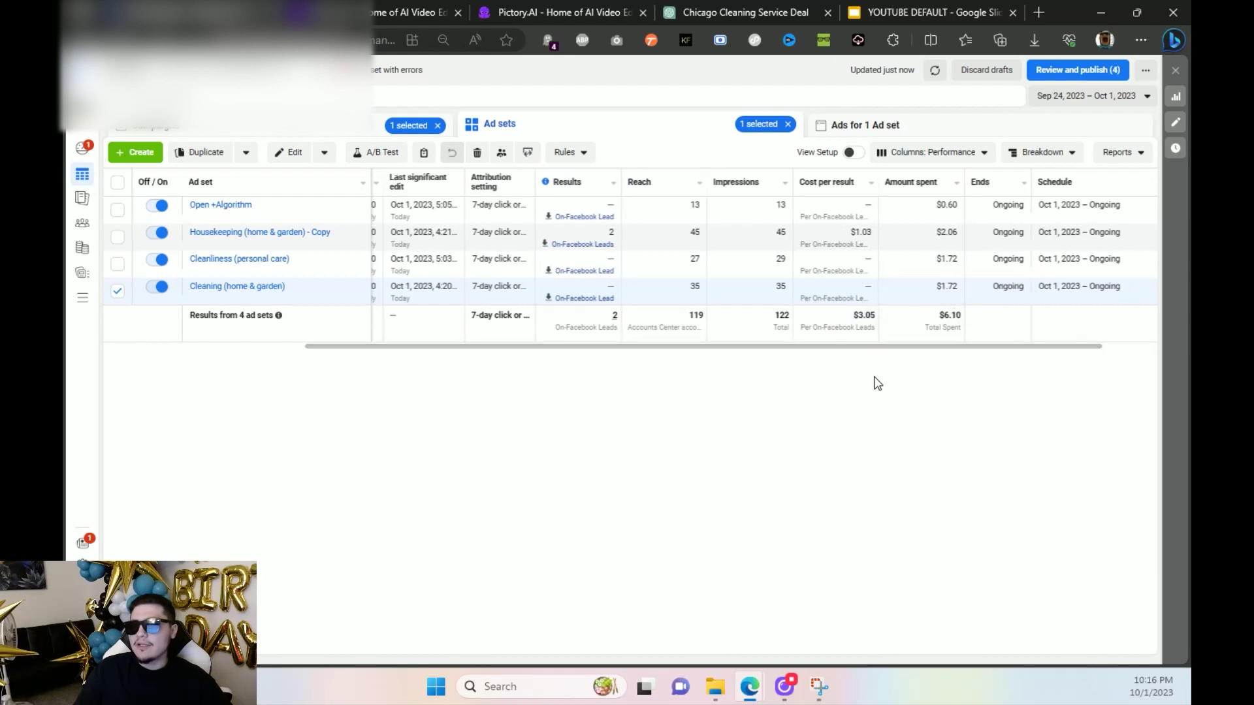